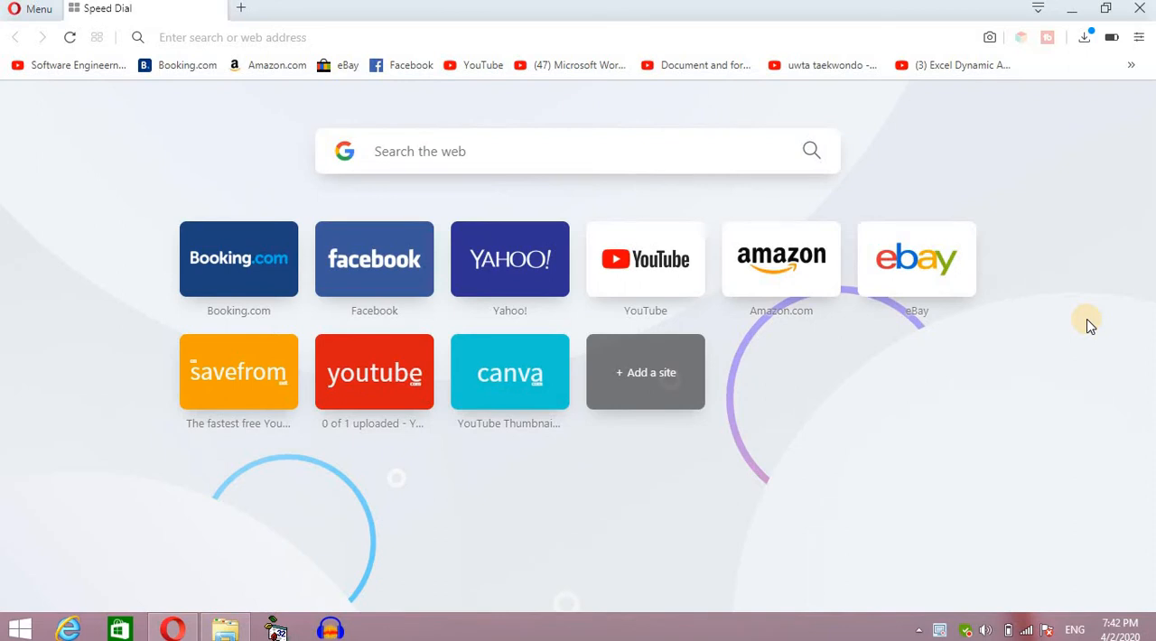
# Open YouTube, start a new video upload and bring up the file chooser.
pyautogui.click(638, 287)
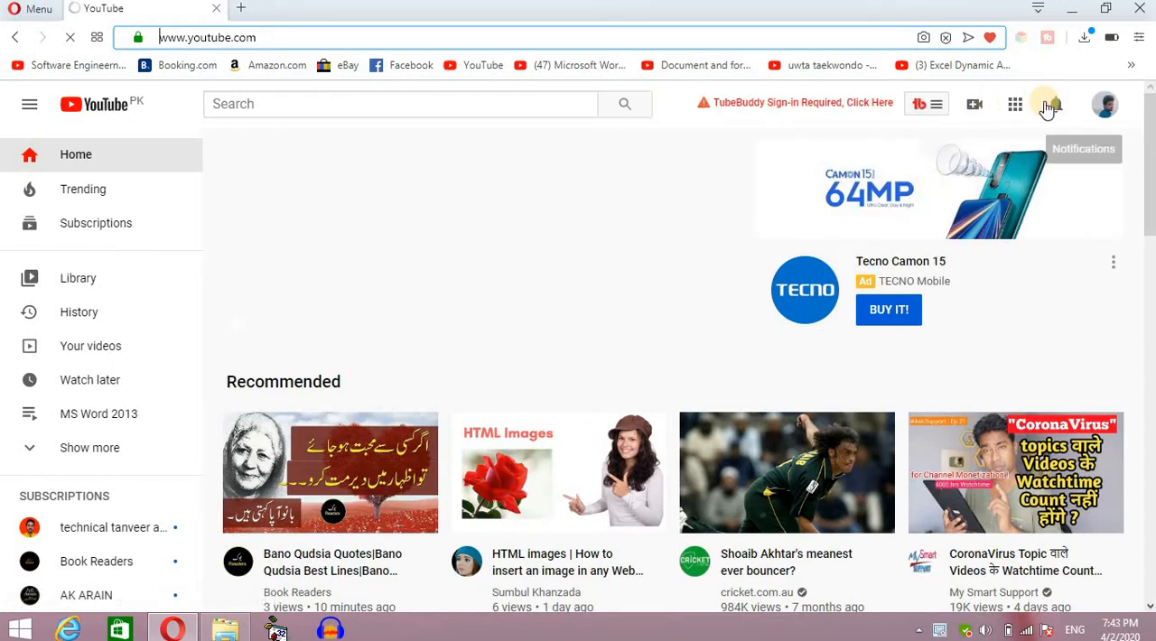
pyautogui.click(974, 104)
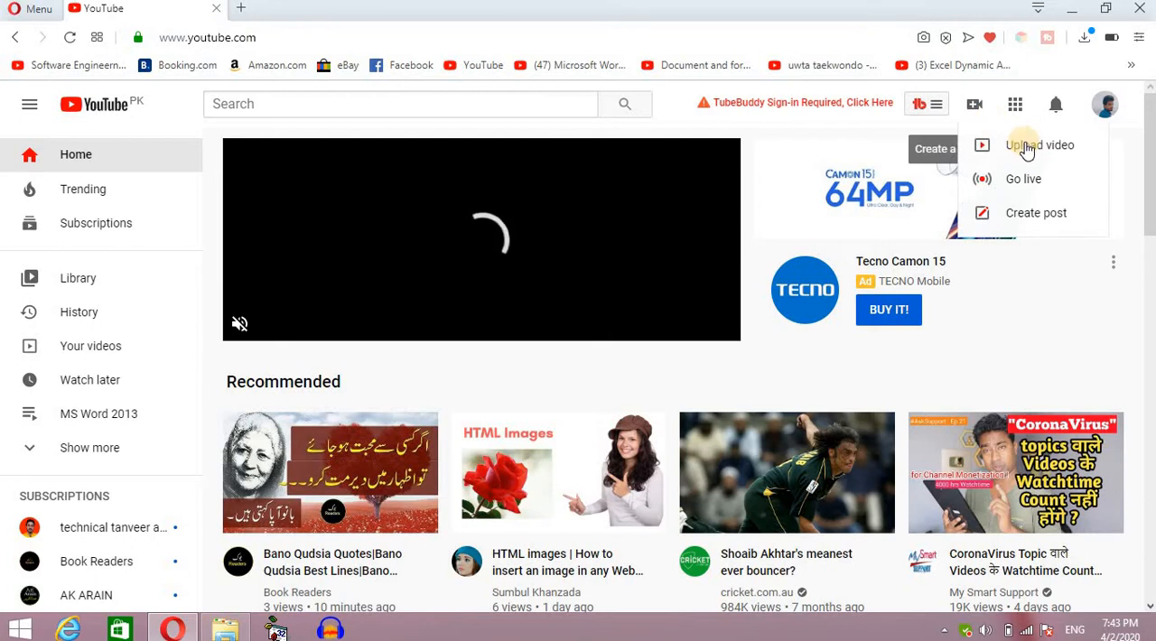
pyautogui.click(1026, 147)
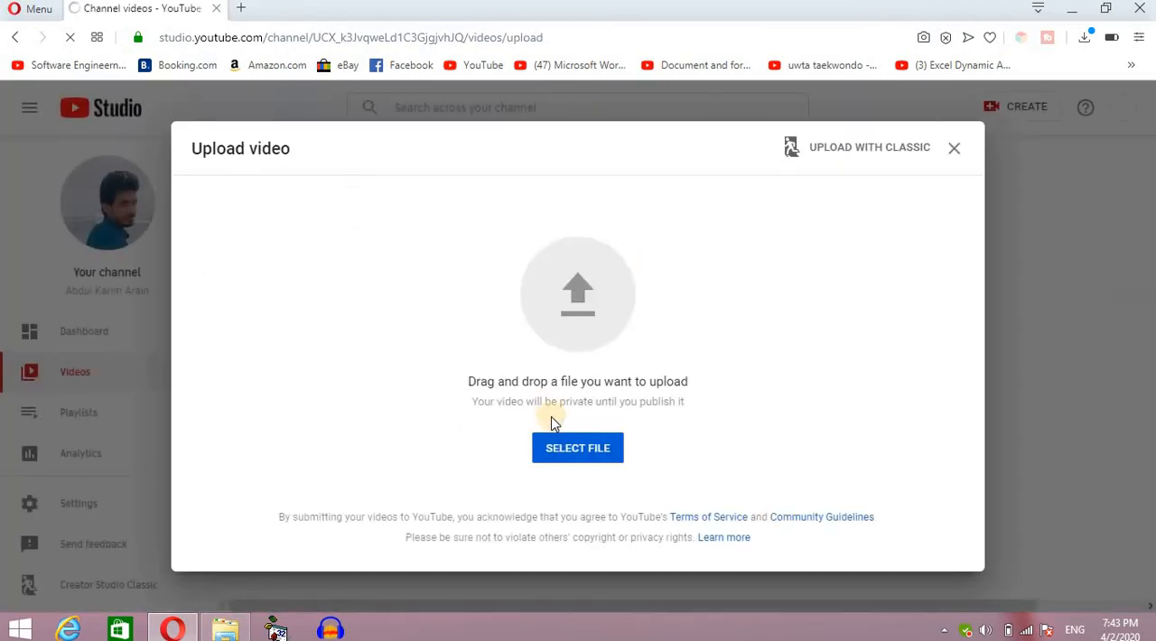
pyautogui.click(582, 456)
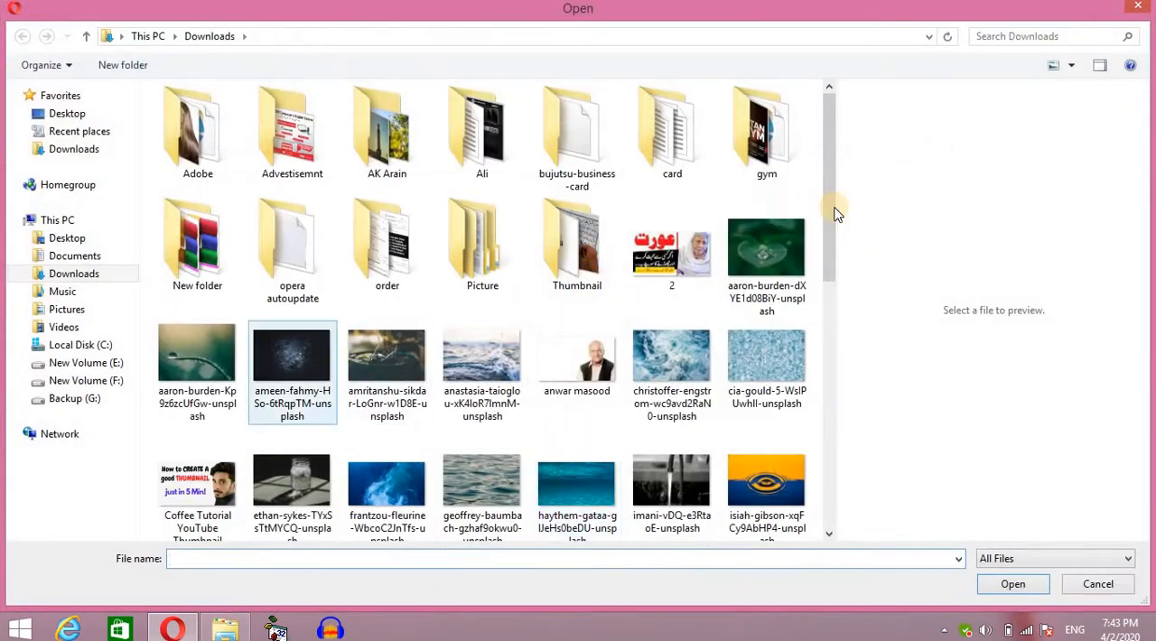
# Upload the video file "How to Create Attractive Thunbnail in Just 5 minutes" from the Desktop.
pyautogui.click(63, 118)
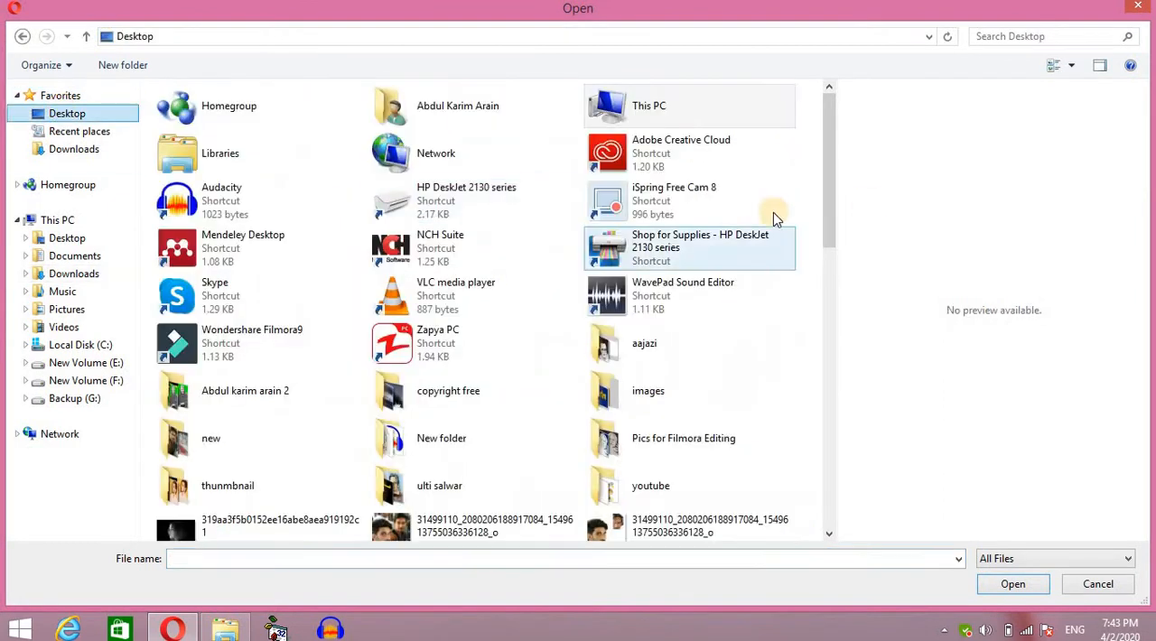
pyautogui.moveTo(831, 207); pyautogui.dragTo(834, 400)
pyautogui.moveTo(833, 442); pyautogui.dragTo(829, 497)
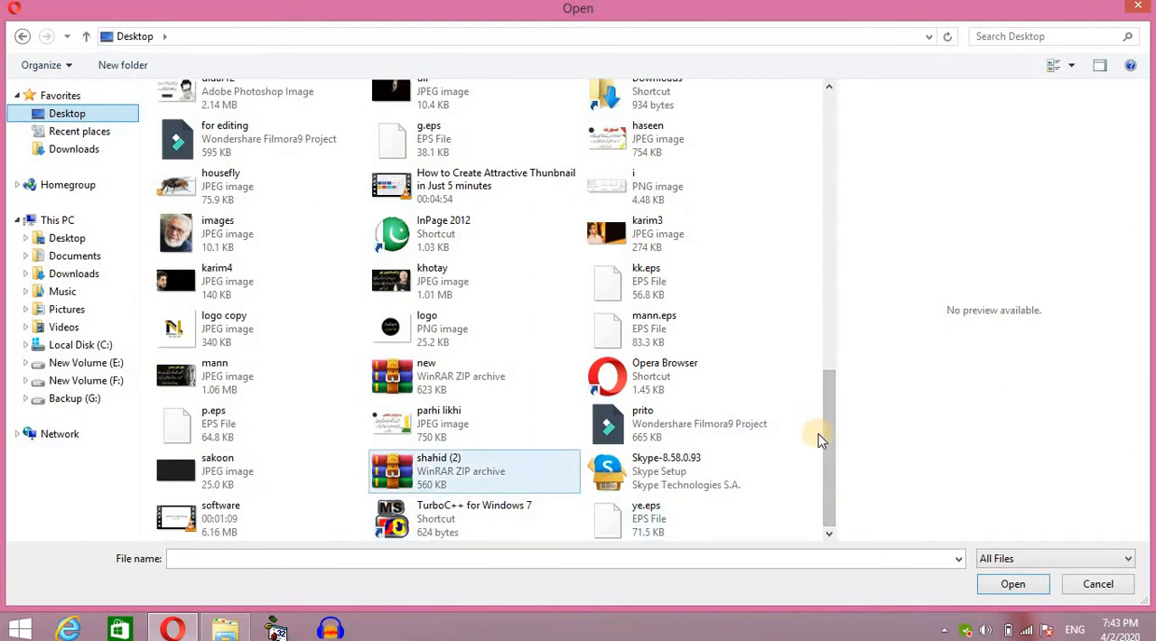
pyautogui.click(489, 193)
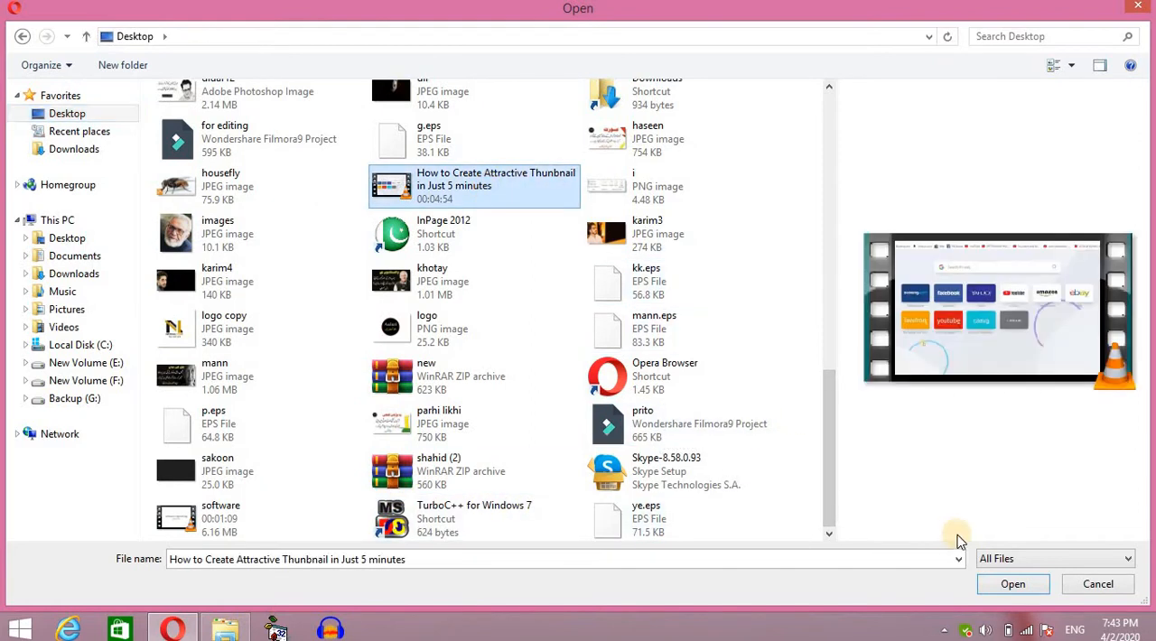
pyautogui.click(1011, 587)
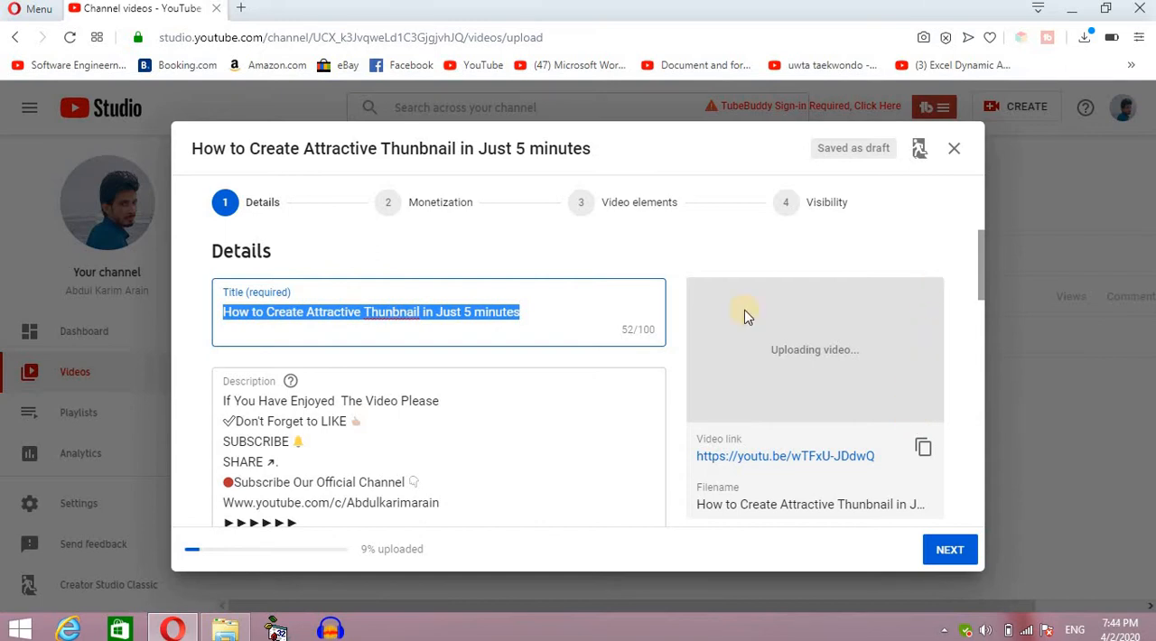
# Correct the misspelled word in the video title to "Thumbnail" using the spelling suggestion.
pyautogui.click(442, 335)
pyautogui.tripleClick(439, 330)
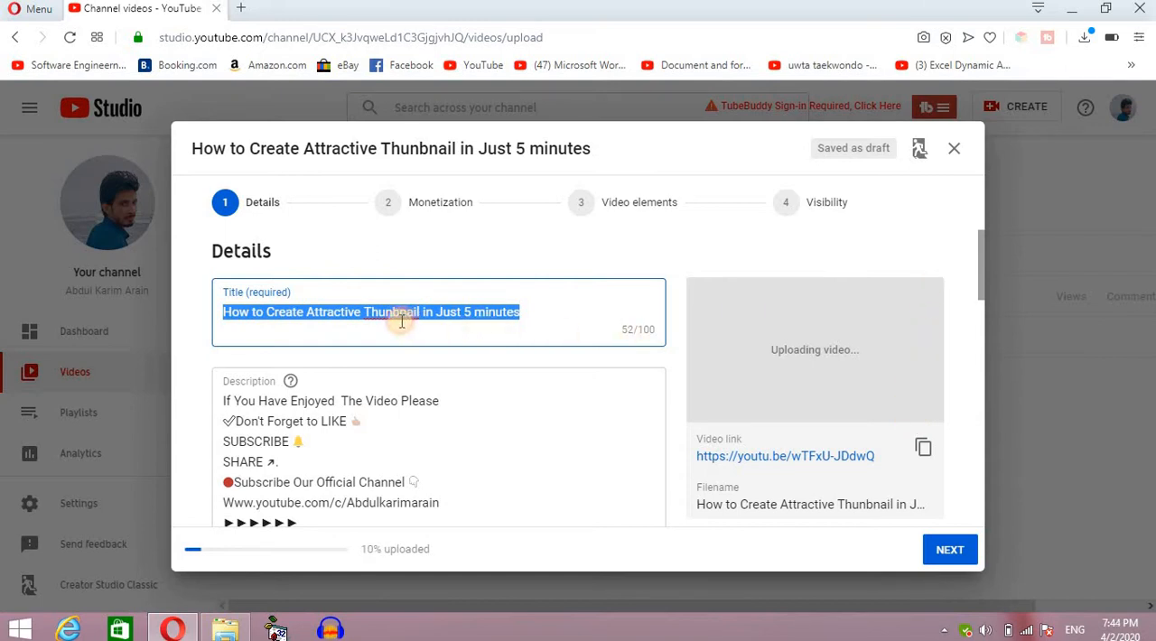
pyautogui.click(403, 322)
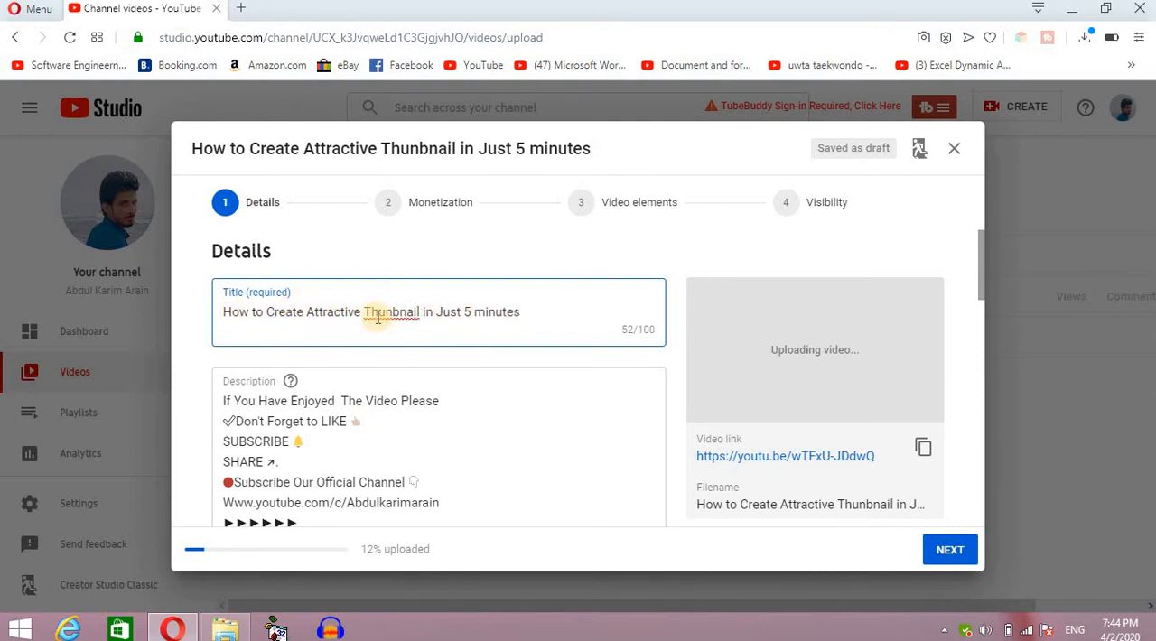
pyautogui.rightClick(377, 324)
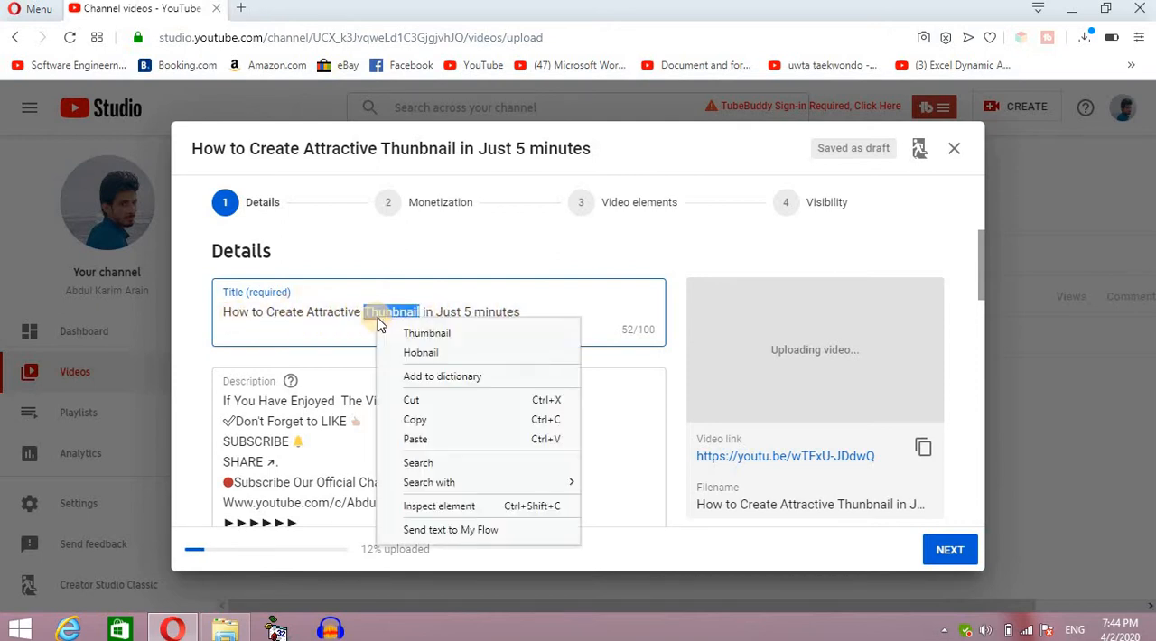
pyautogui.click(426, 334)
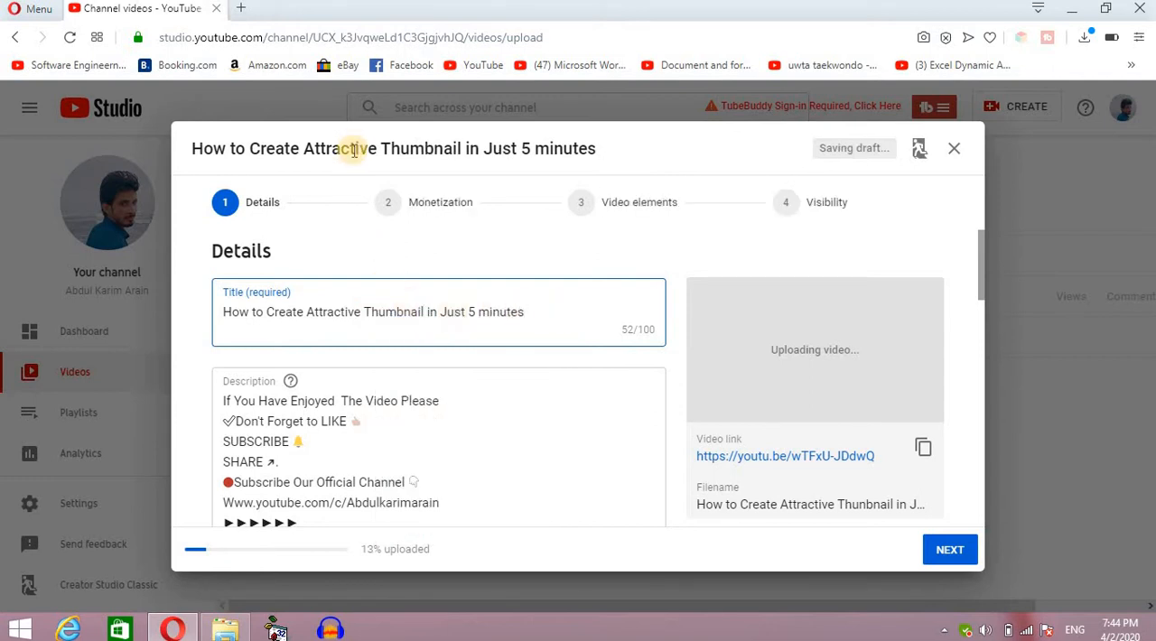
pyautogui.click(270, 307)
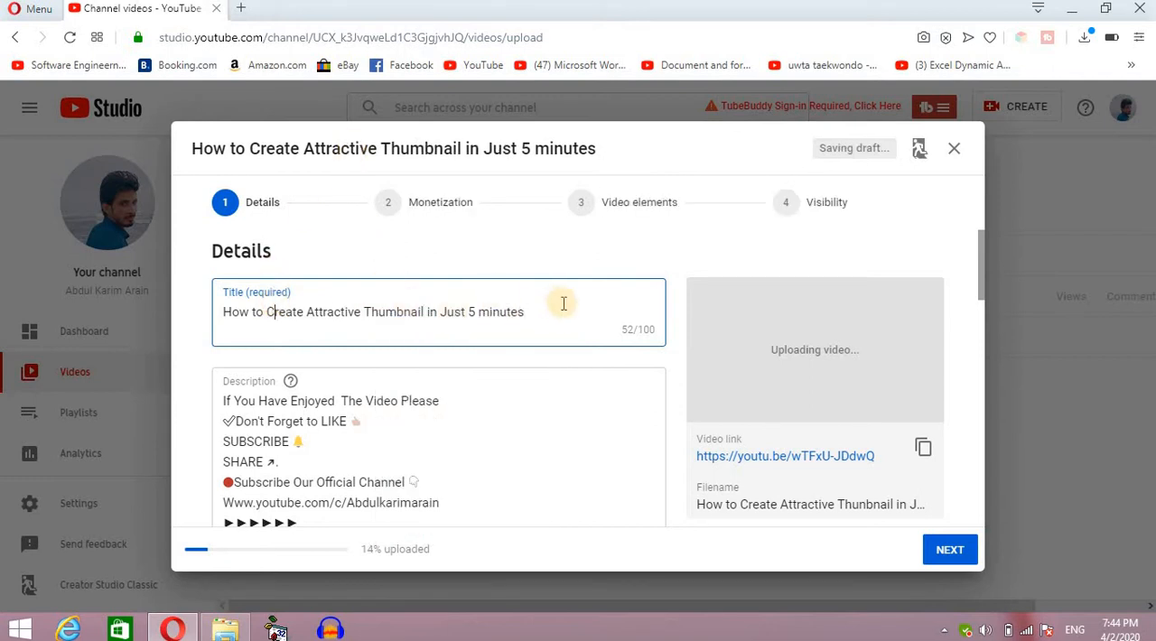
pyautogui.click(559, 306)
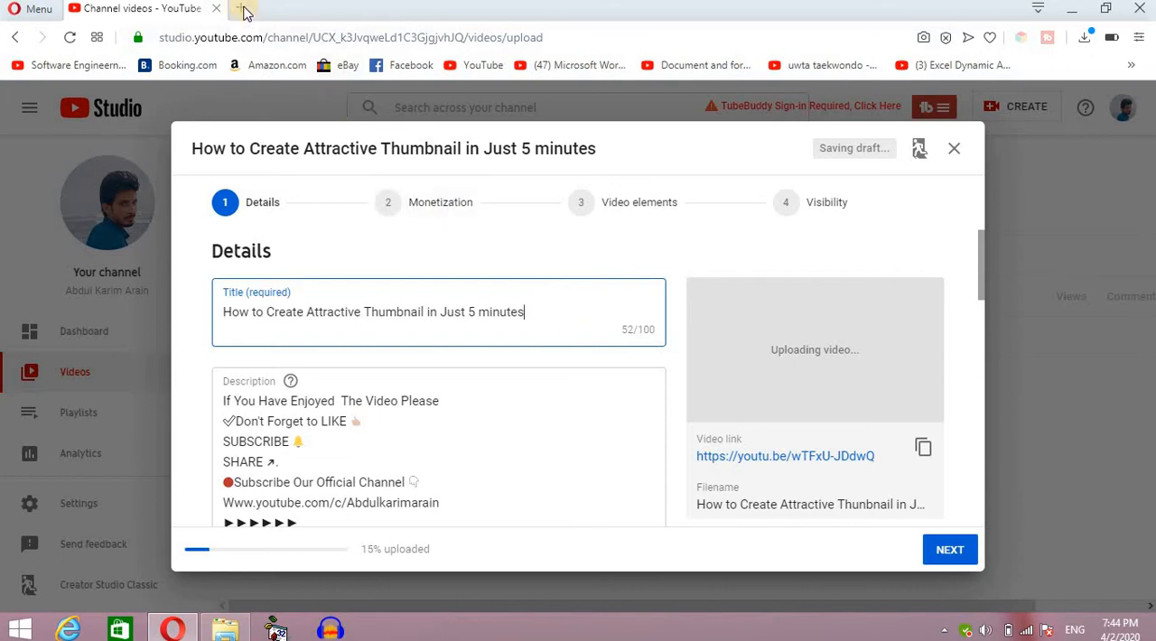
# Open the YouTube home page in a second browser tab, keeping the upload page open.
pyautogui.click(243, 9)
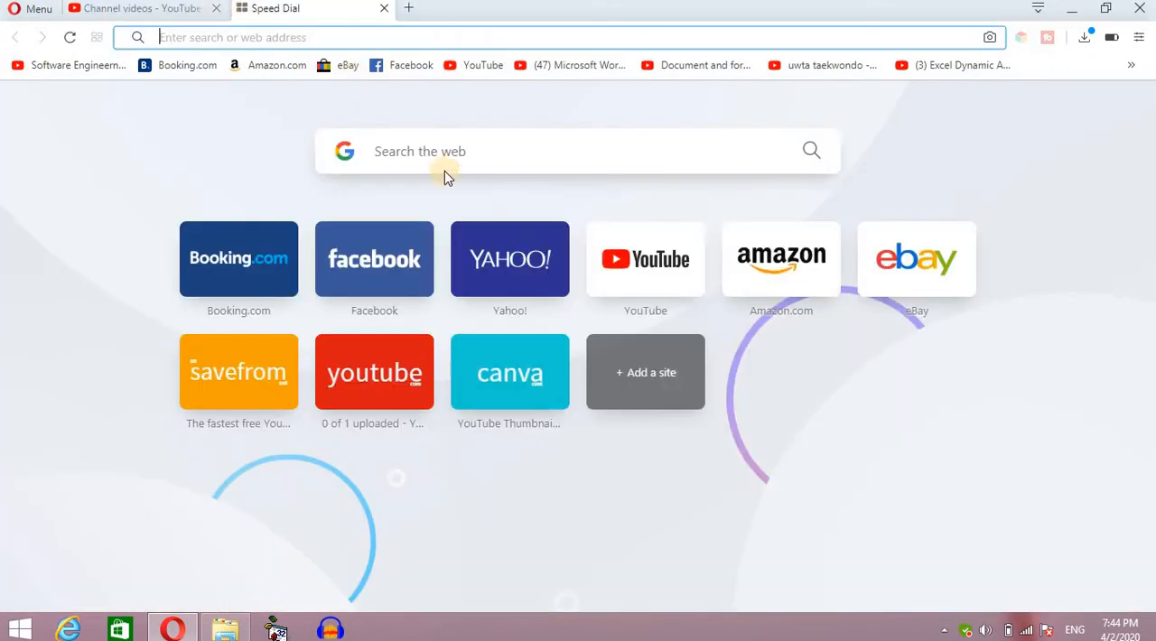
pyautogui.click(624, 263)
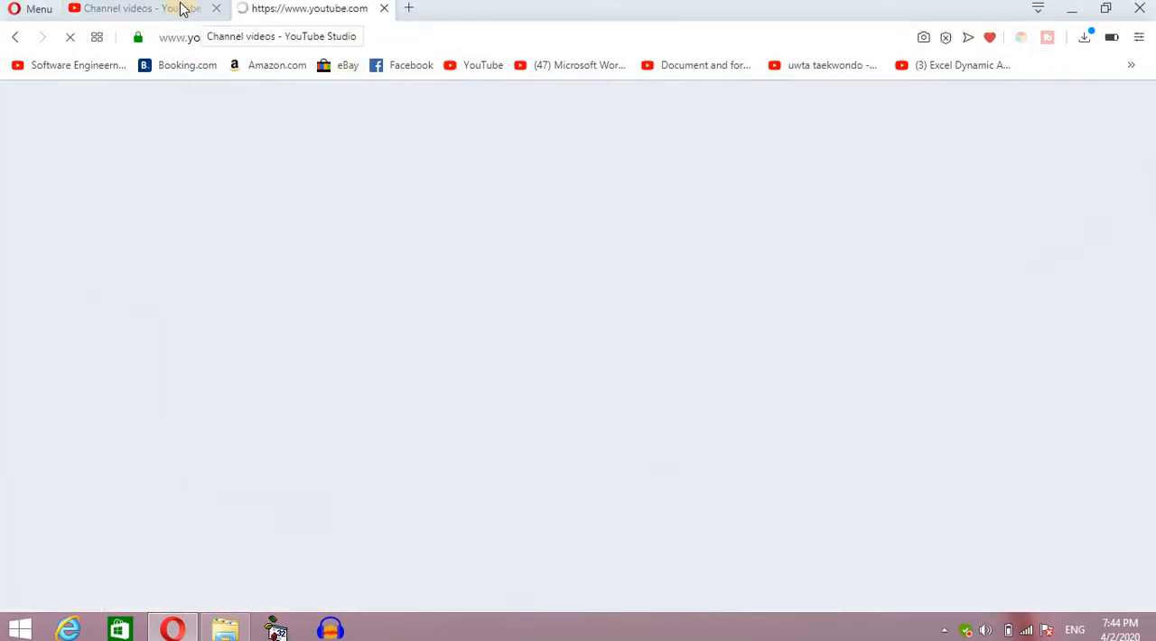
pyautogui.click(181, 9)
pyautogui.click(284, 9)
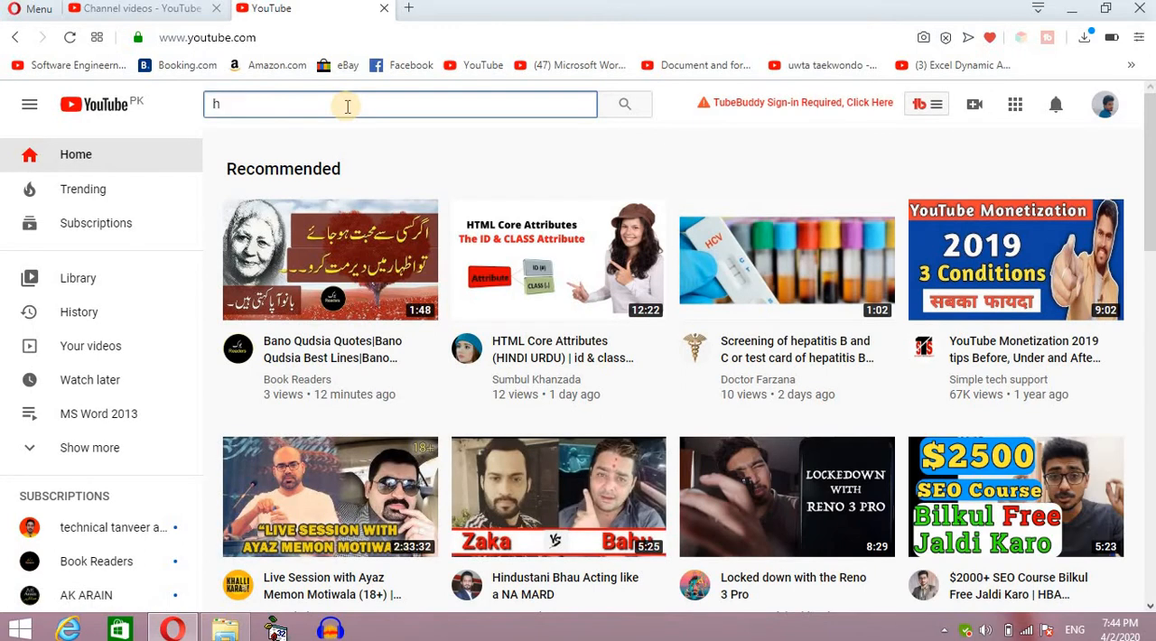
# Search YouTube for "attractive thumbnail for youtube" and look through the titles of the resulting videos.
pyautogui.write('a')
pyautogui.press('BackSpace')
pyautogui.press('BackSpace')
pyautogui.write('attr')
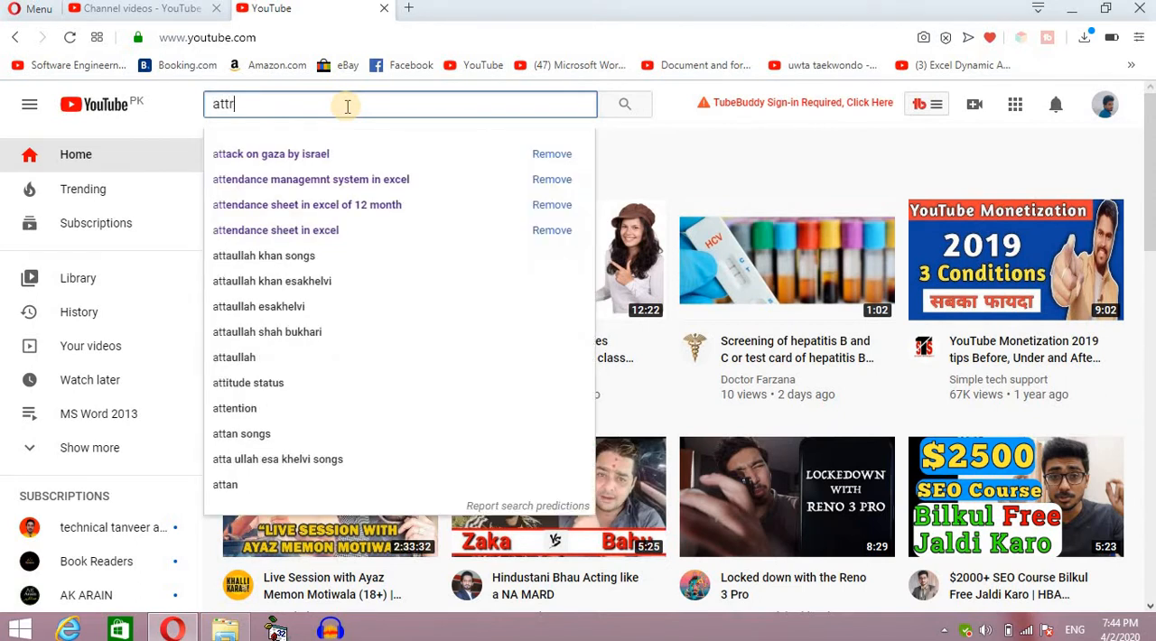
pyautogui.write('ativ')
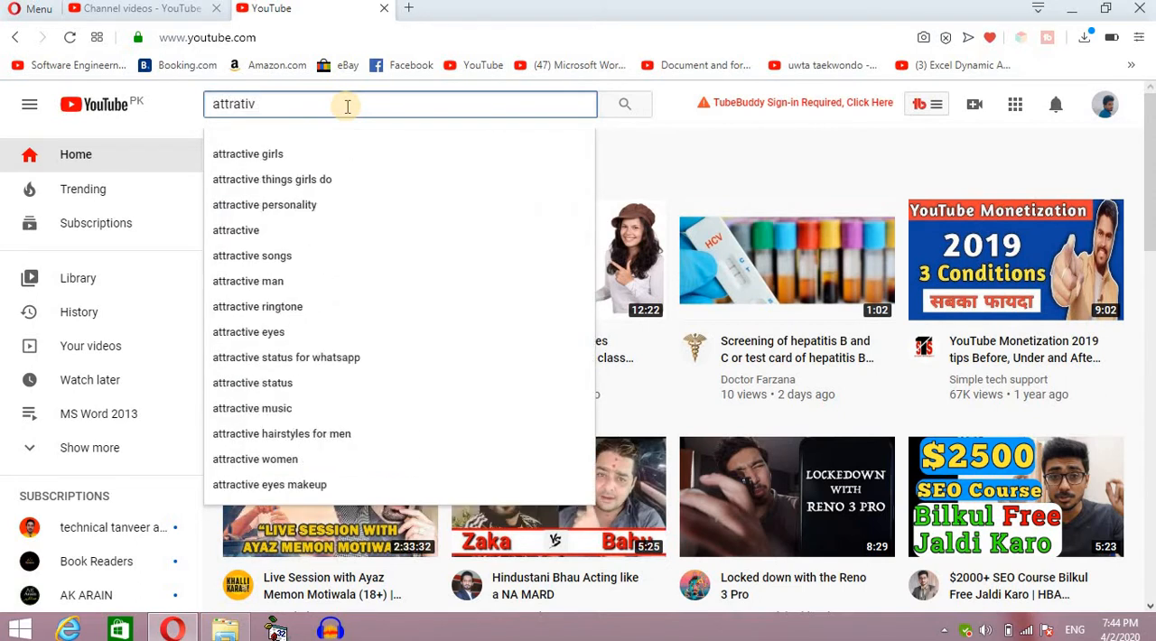
pyautogui.write('e thubnail')
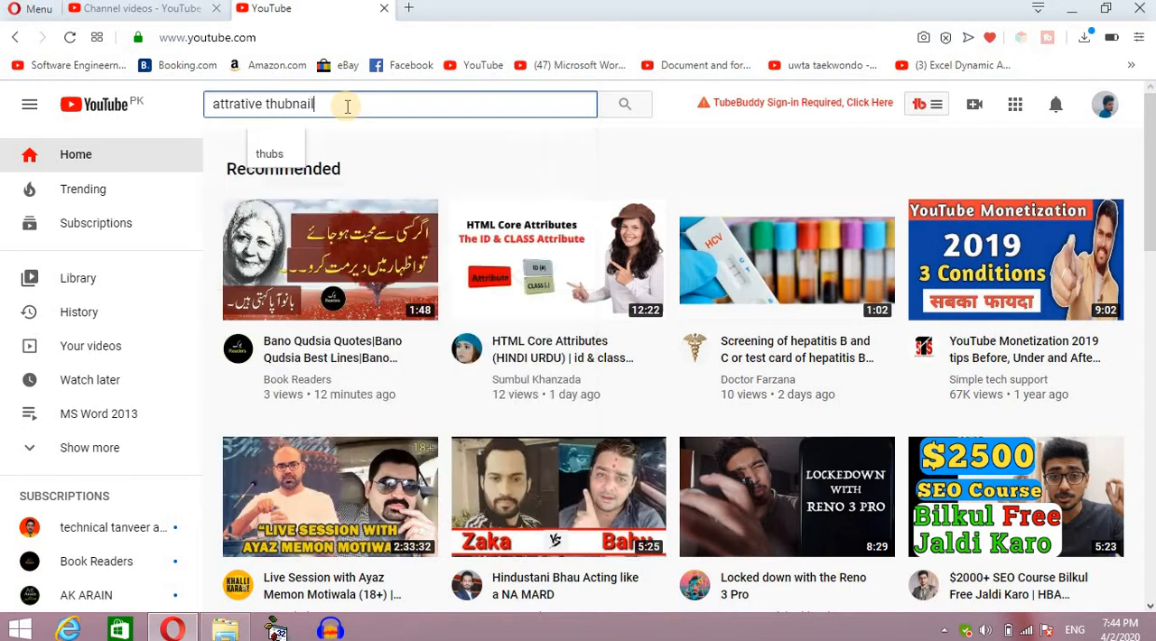
pyautogui.press('Down')
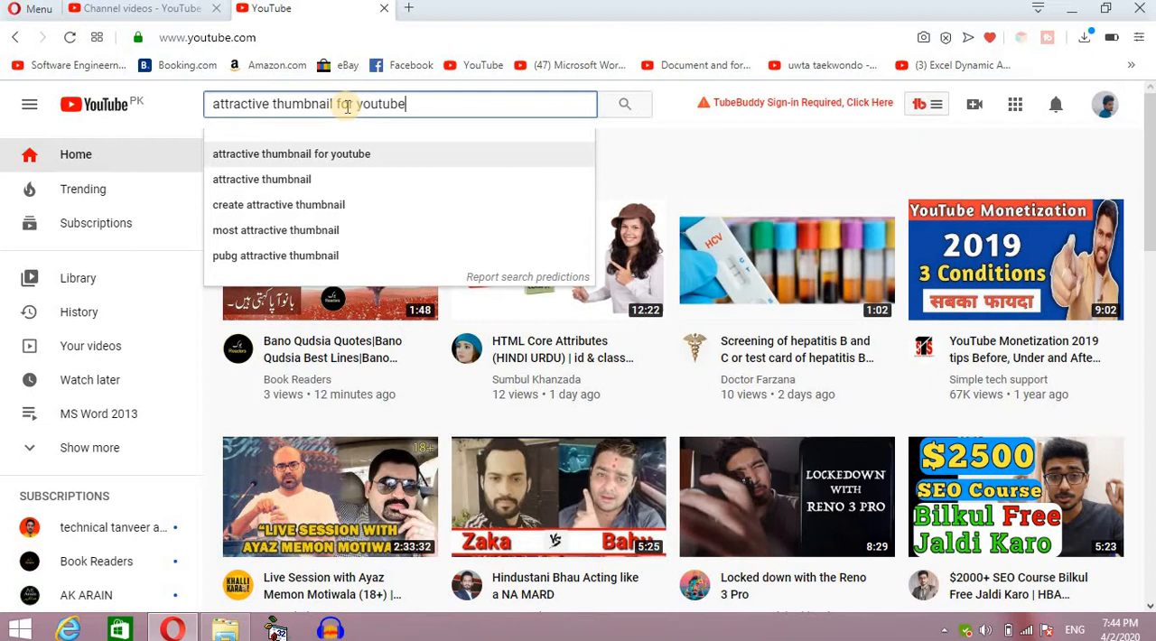
pyautogui.press('Return')
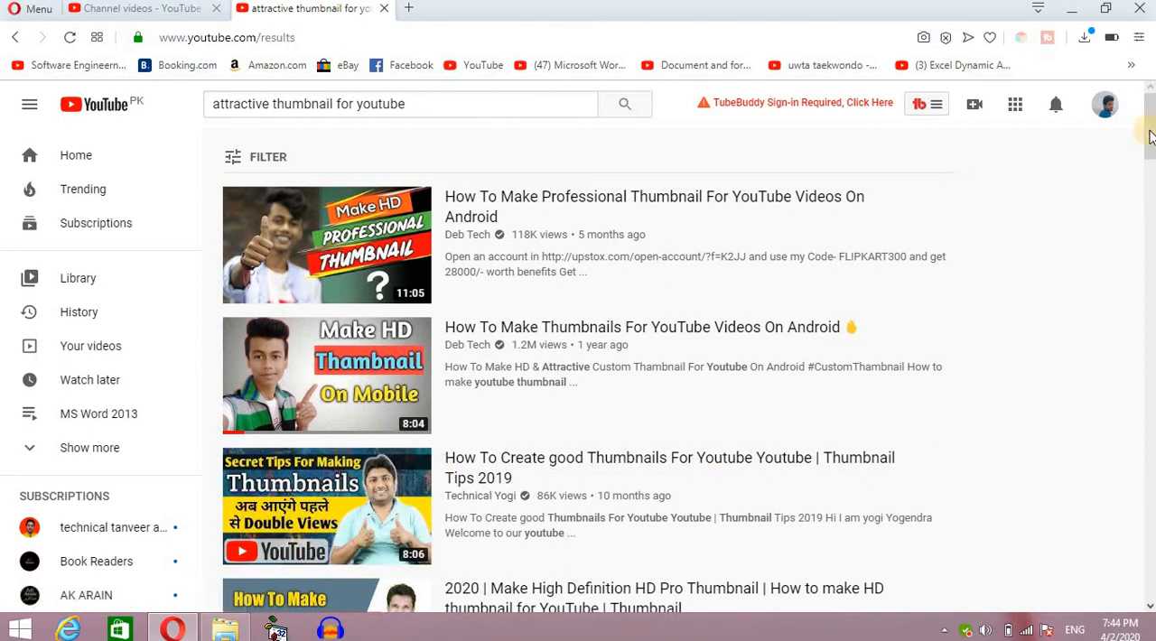
pyautogui.moveTo(1149, 129); pyautogui.dragTo(1152, 185)
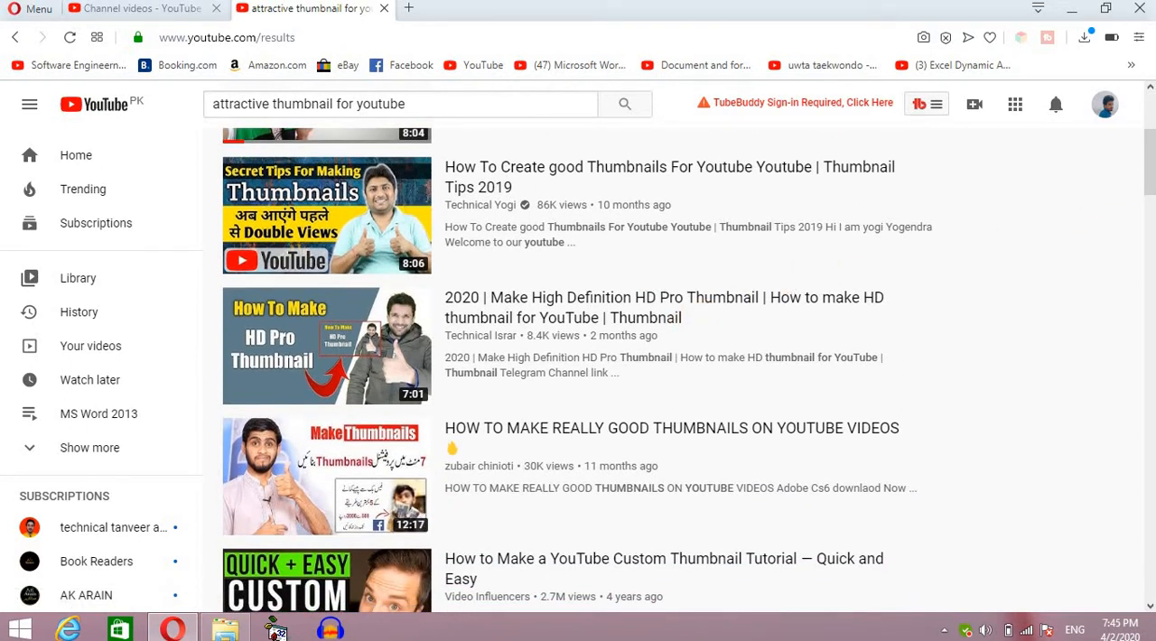
pyautogui.moveTo(1150, 191); pyautogui.dragTo(1152, 129)
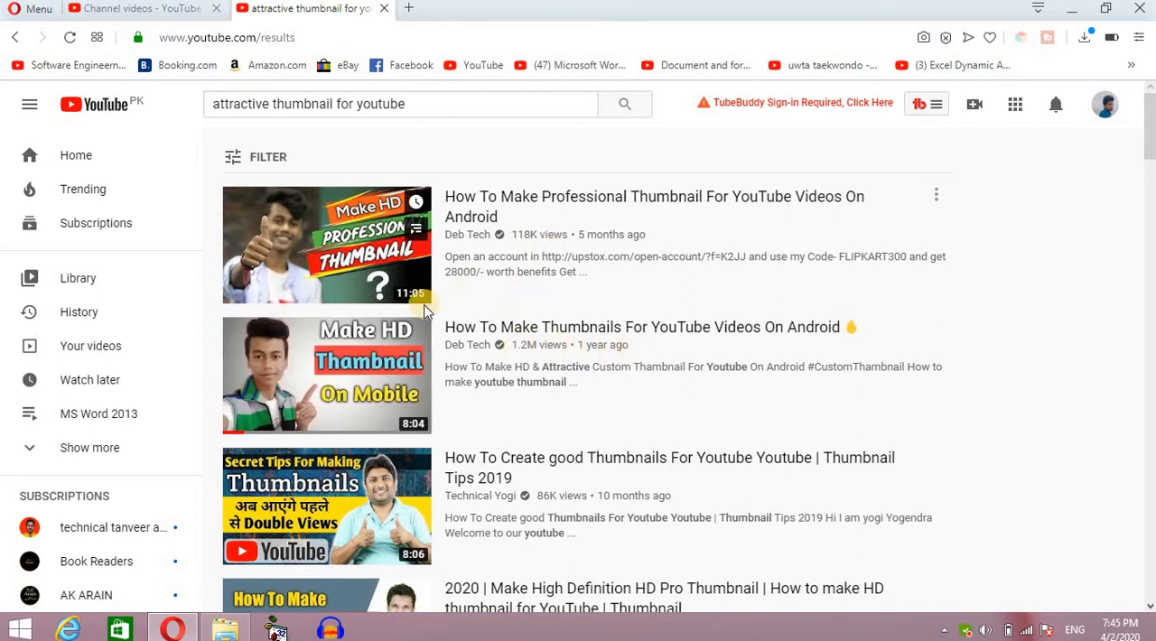
# Return to the video upload page and replace "Create" with "Make" in the title.
pyautogui.click(176, 11)
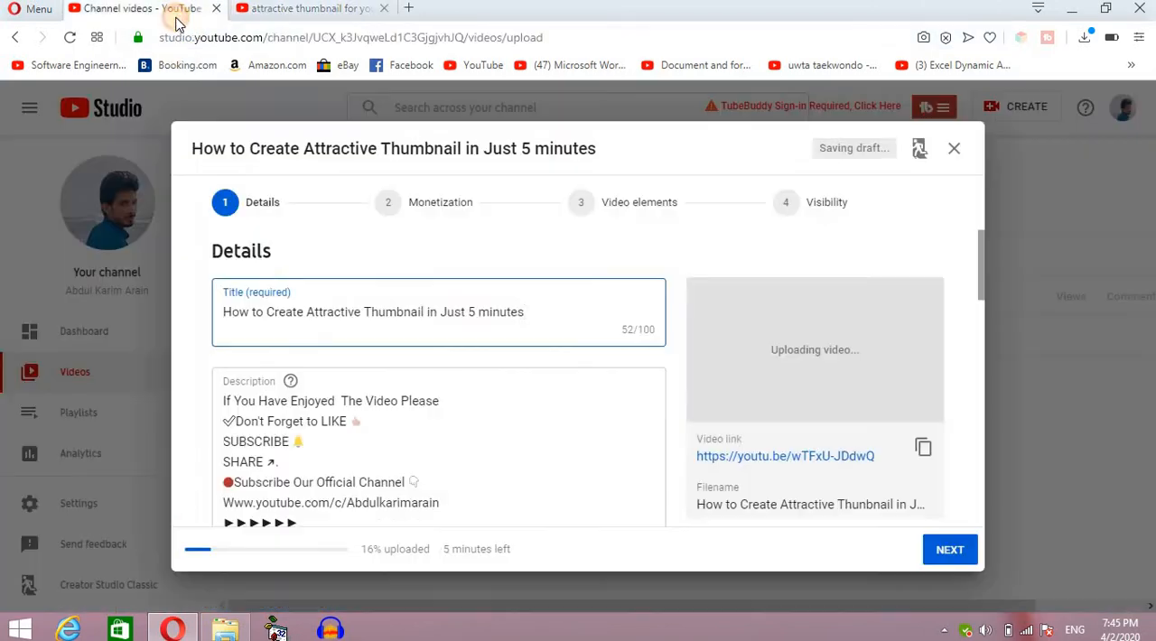
pyautogui.click(305, 314)
pyautogui.press('BackSpace')
pyautogui.press('BackSpace')
pyautogui.press('BackSpace')
pyautogui.press('BackSpace')
pyautogui.press('BackSpace')
pyautogui.press('BackSpace')
pyautogui.write('M')
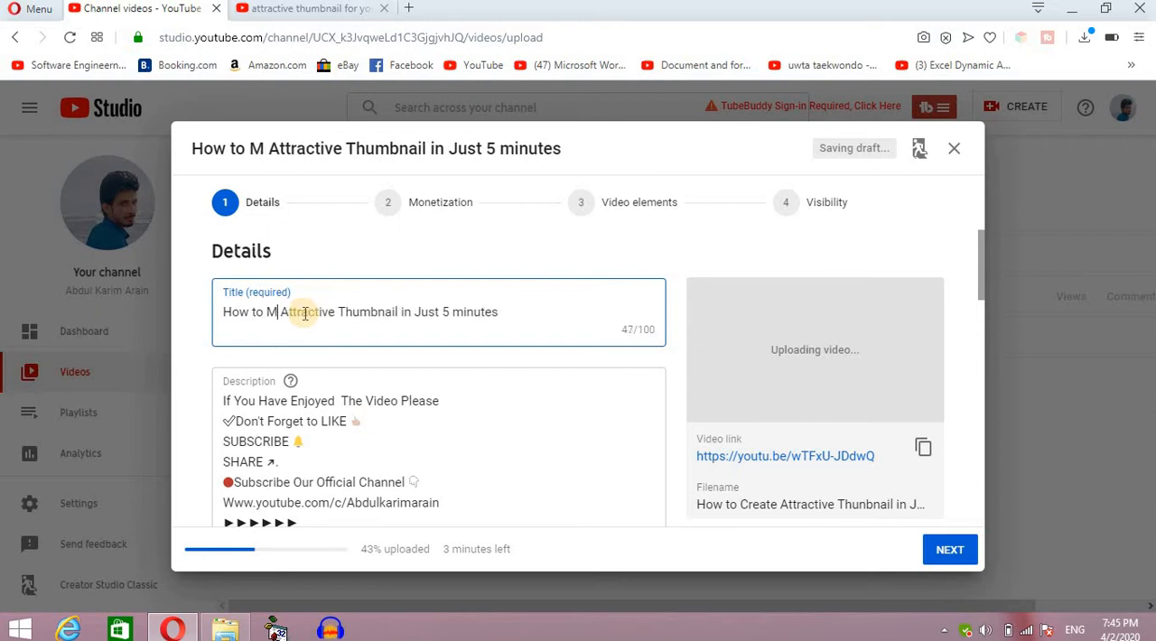
pyautogui.write('ake')
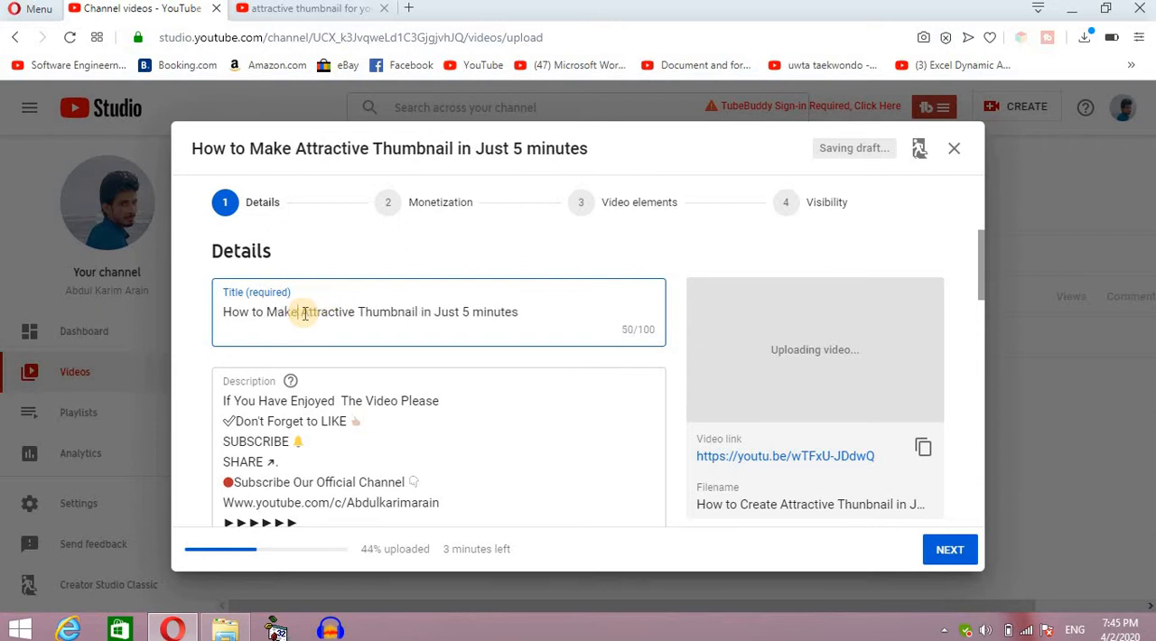
# Insert "for YouTube Videos" after "Thumbnail" in the title and end the title with an exclamation mark.
pyautogui.click(422, 312)
pyautogui.write('for ')
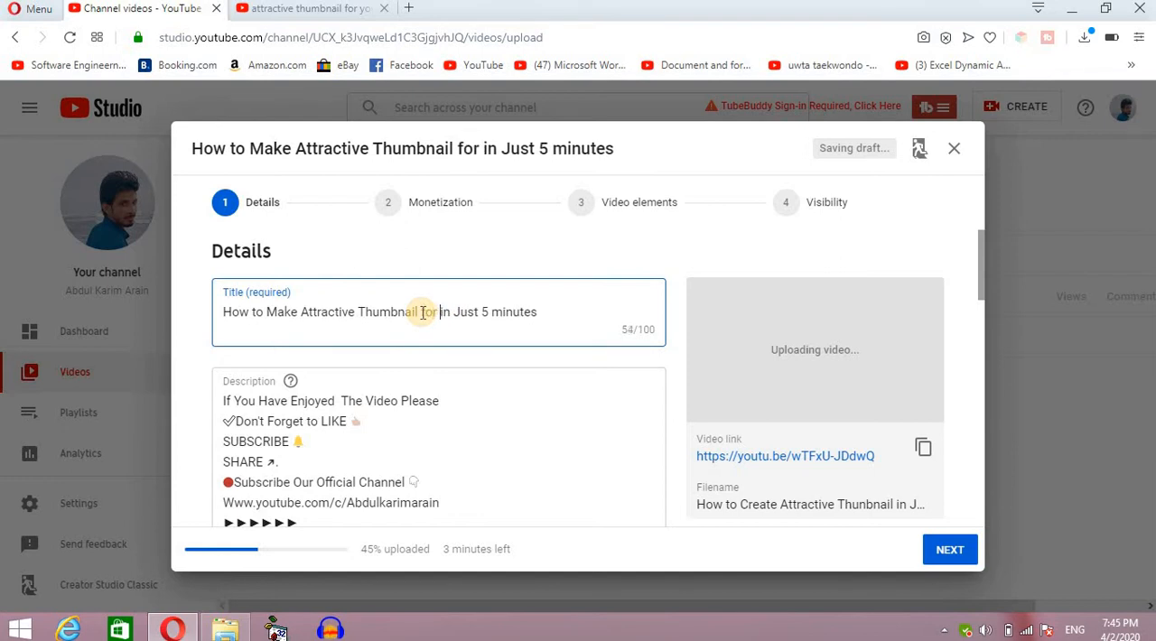
pyautogui.write('Youtu')
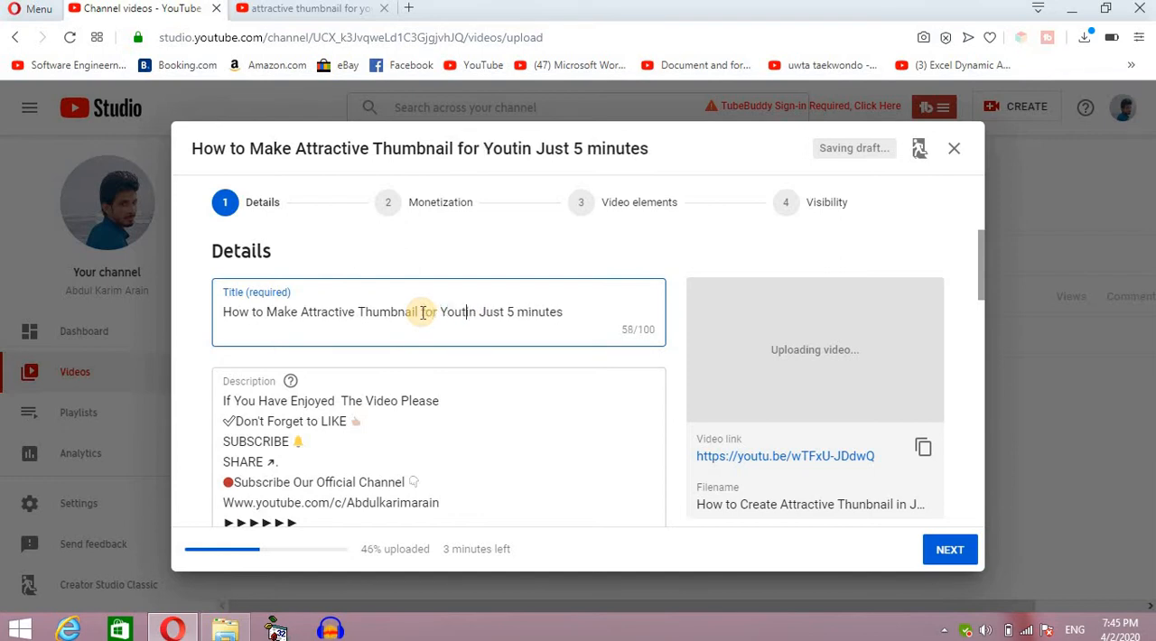
pyautogui.write('be Videos')
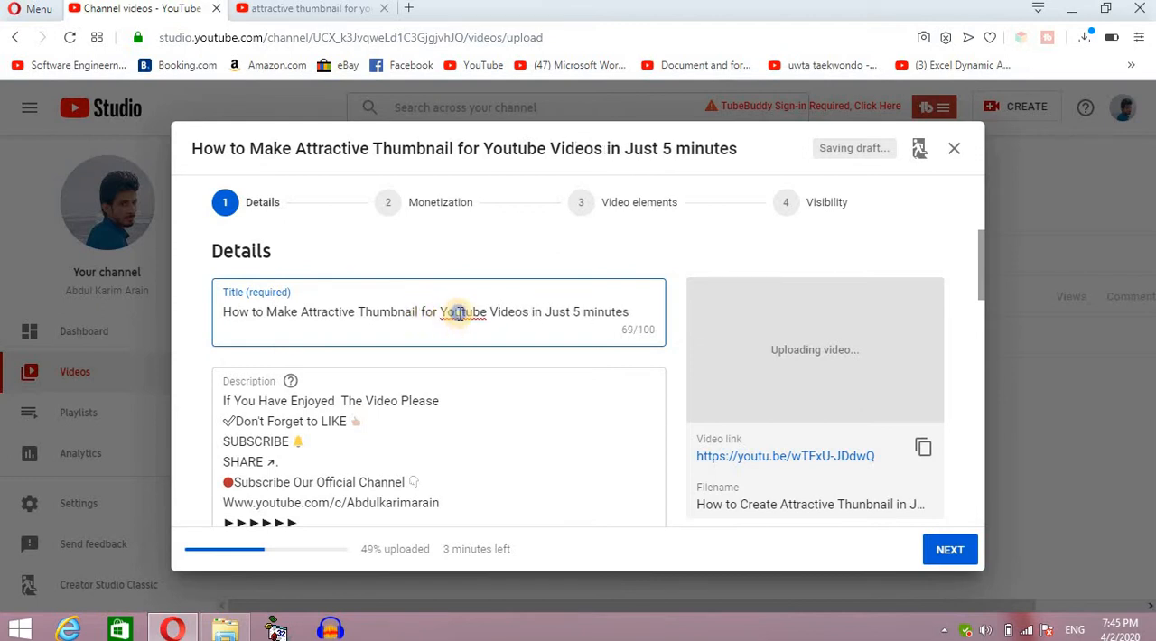
pyautogui.rightClick(459, 313)
pyautogui.click(498, 329)
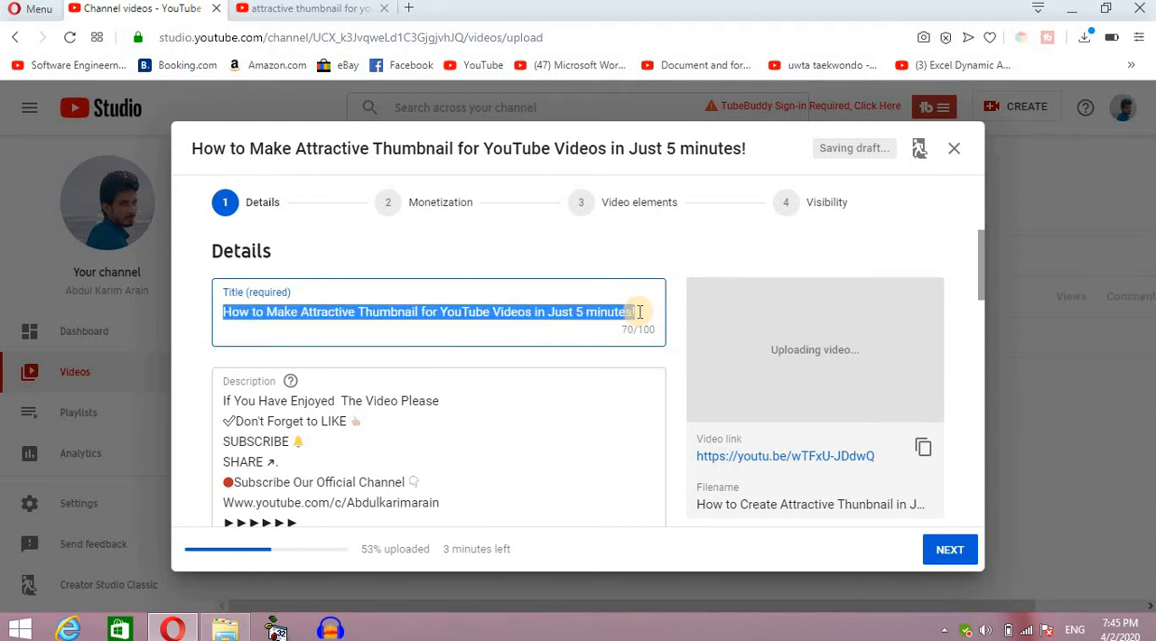
# Insert three blank lines at the start of the description, above "If You Have Enjoyed The Video Please".
pyautogui.click(225, 398)
pyautogui.press('Return')
pyautogui.press('Return')
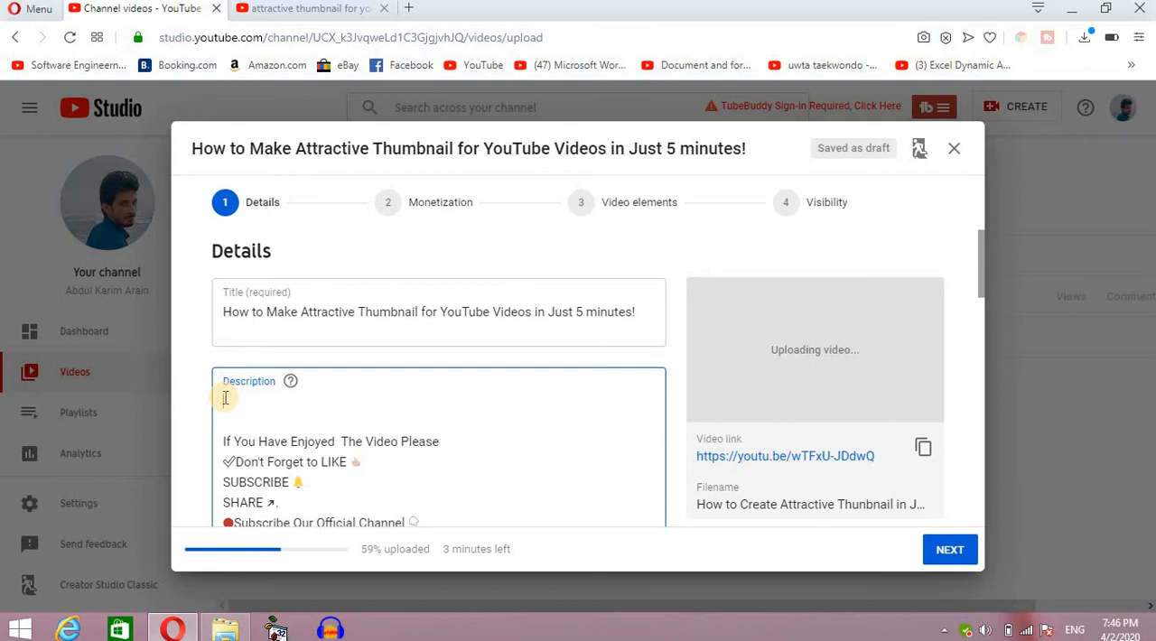
pyautogui.press('Return')
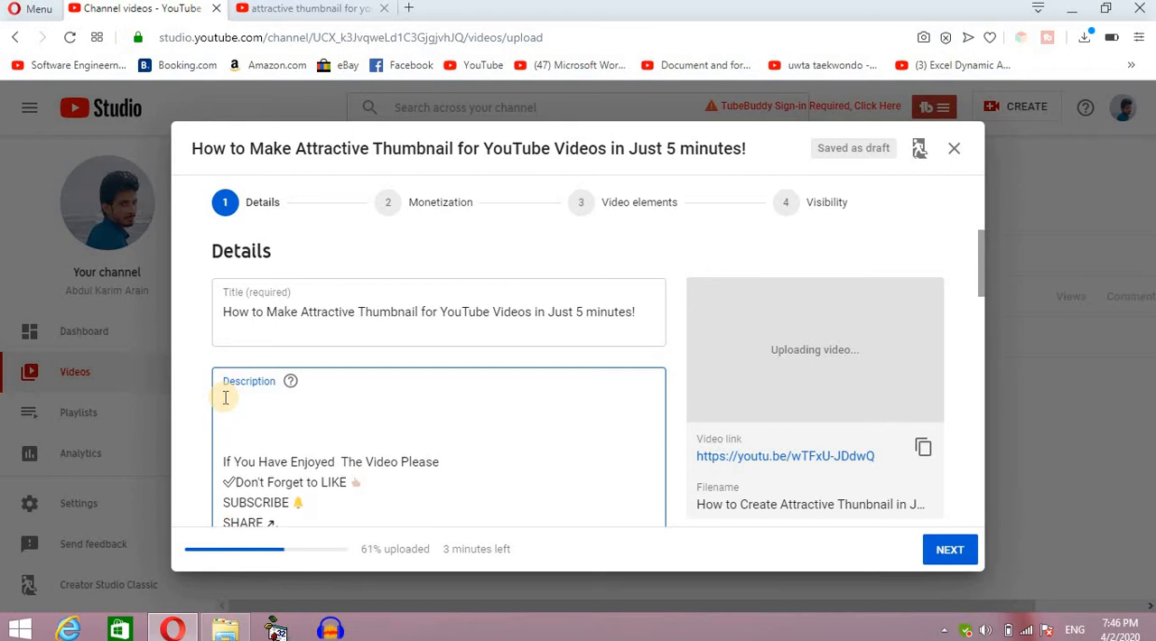
# Write "In this video i will Explain you that" as the opening line of the description.
pyautogui.write('In this video ')
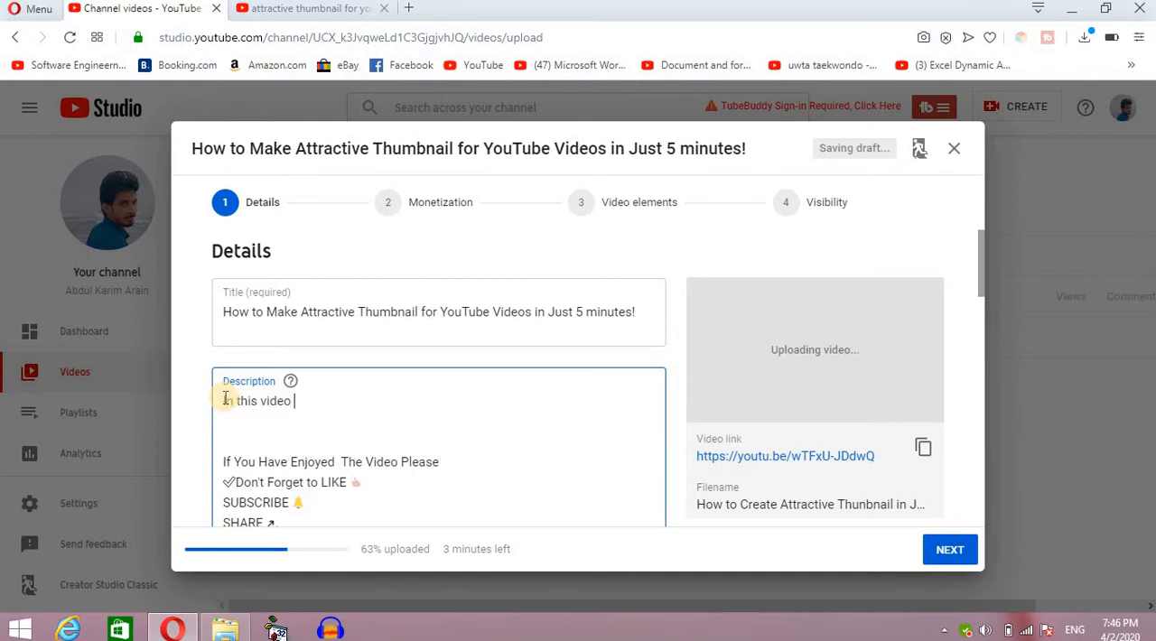
pyautogui.write('i')
pyautogui.write(' wu')
pyautogui.write('ll Exp')
pyautogui.write('lai')
pyautogui.write('n you that')
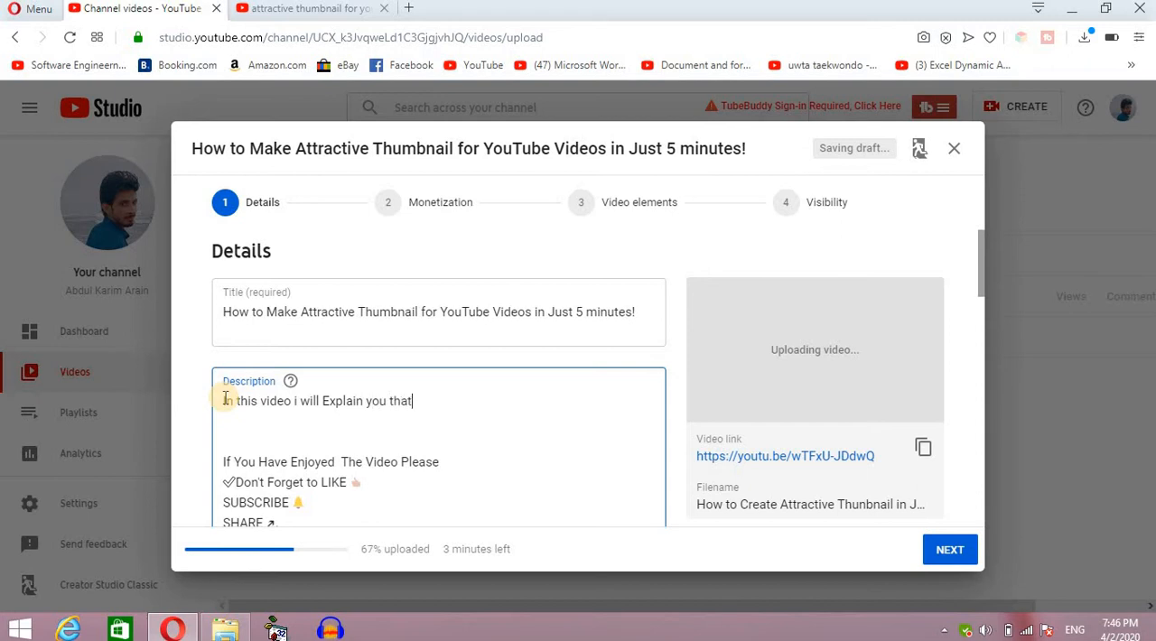
# Add the line "how to make Effective thumbnail" below the description's opening line, correcting its last word with the spelling suggestion.
pyautogui.press('Return')
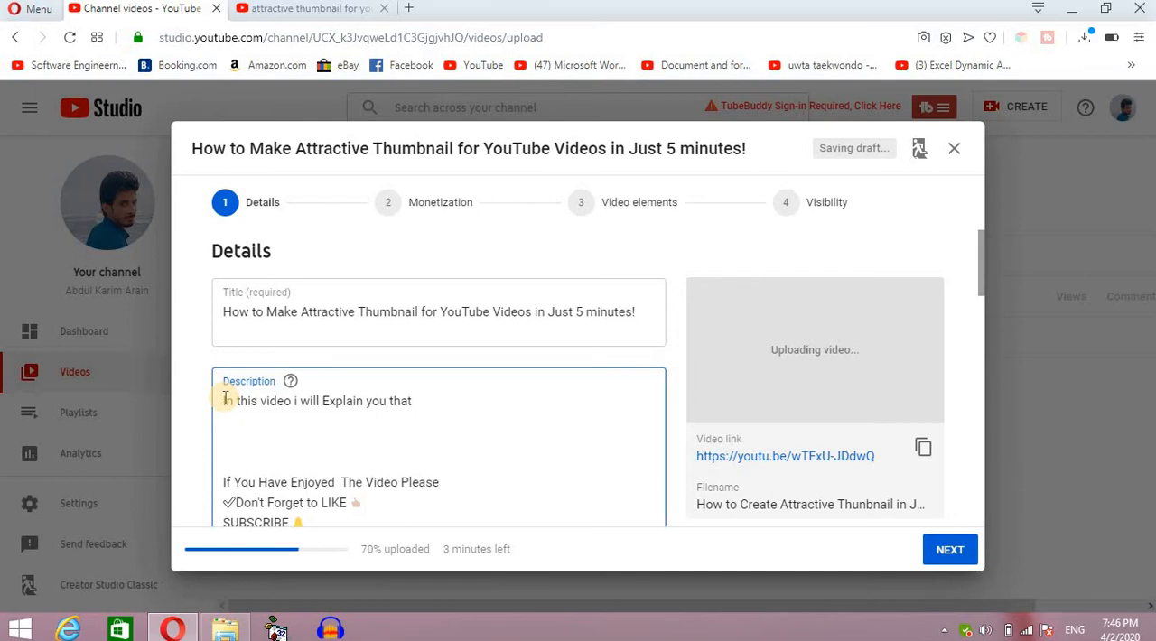
pyautogui.write('how to make Effect')
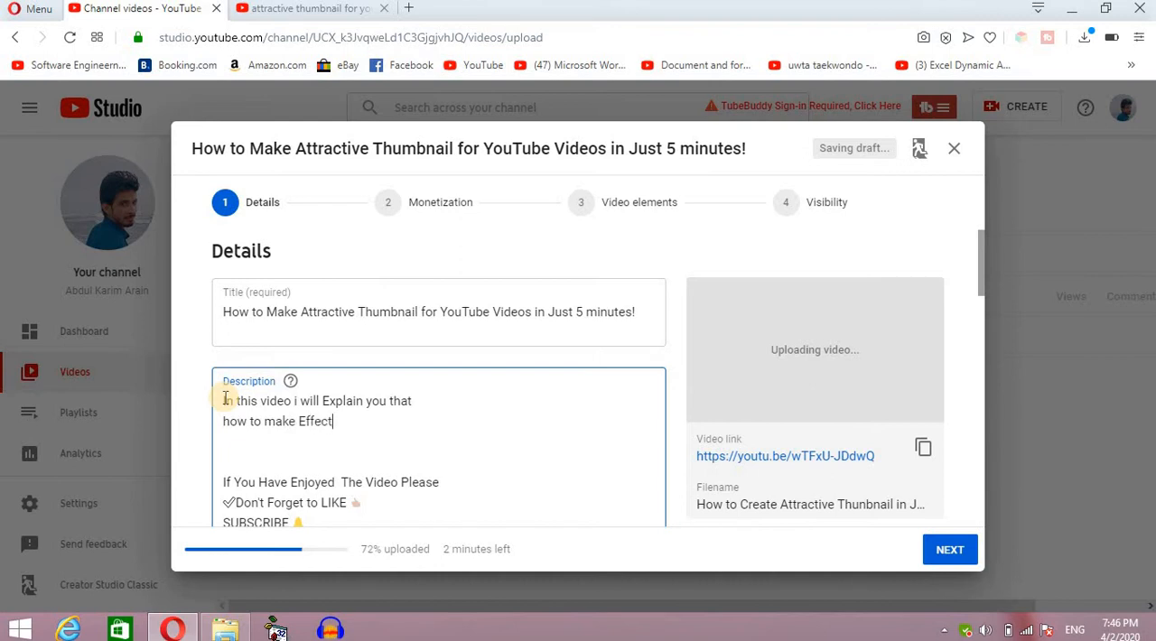
pyautogui.write('ive thubnail')
pyautogui.press('Return')
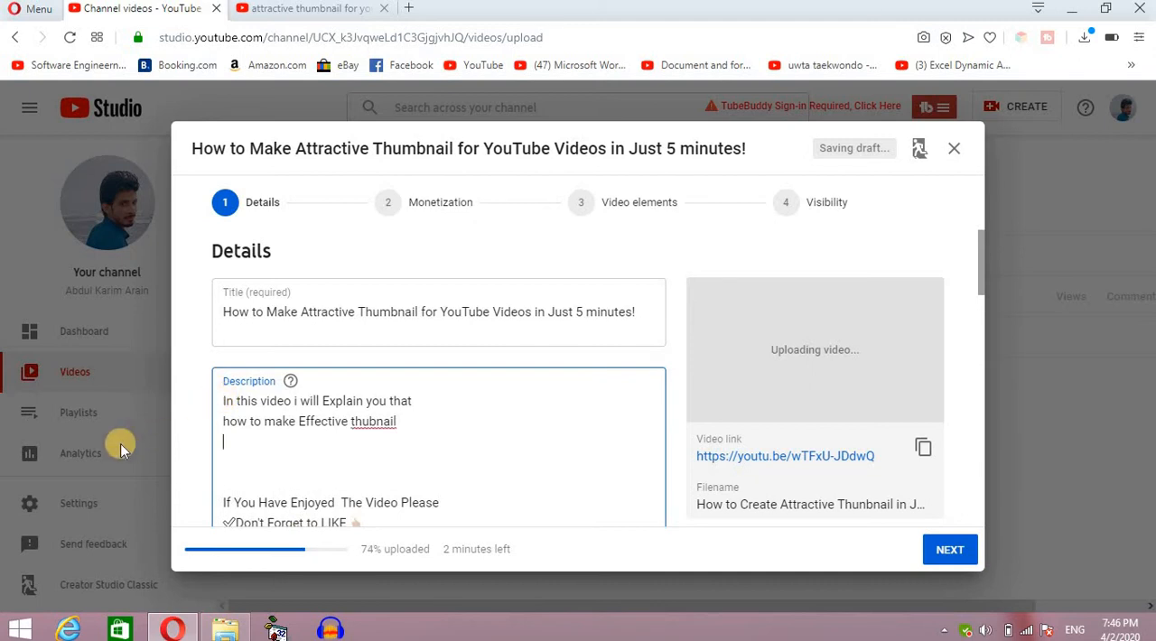
pyautogui.rightClick(377, 423)
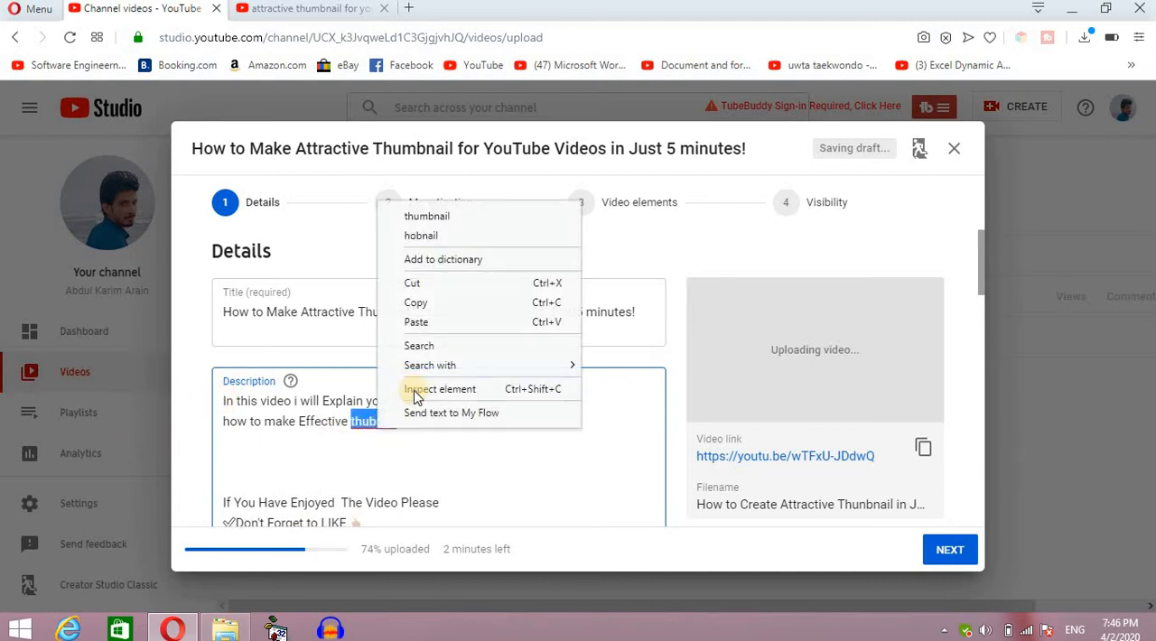
pyautogui.click(422, 217)
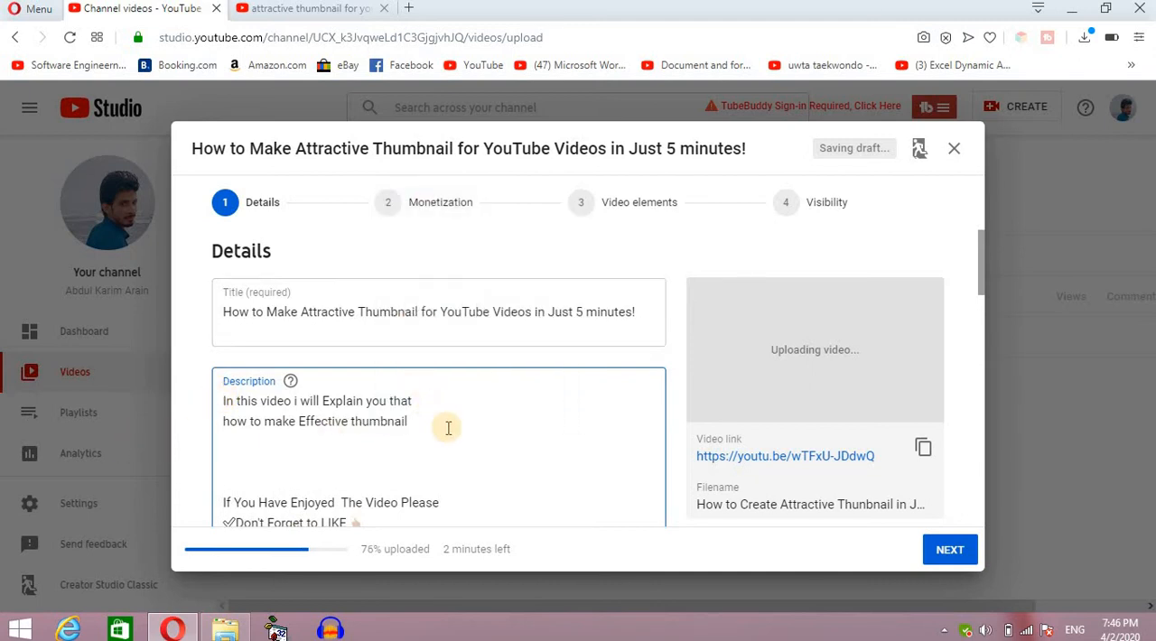
# Add a description line reading "how to make online Thubnail" below the one about effective thumbnails.
pyautogui.press('Return')
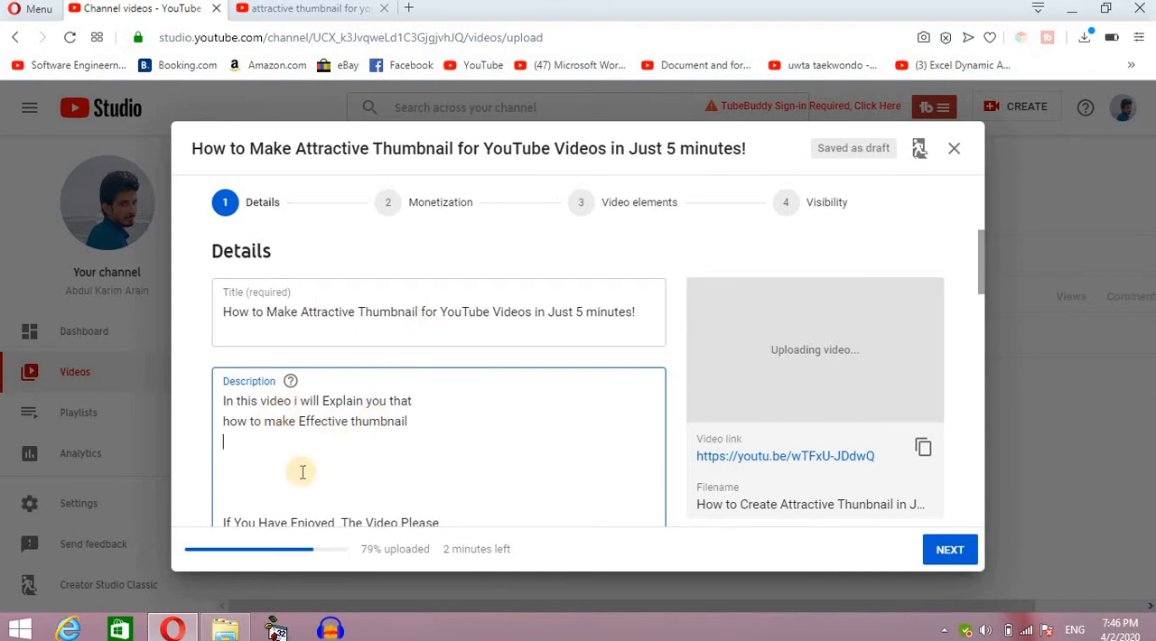
pyautogui.write('how to make ')
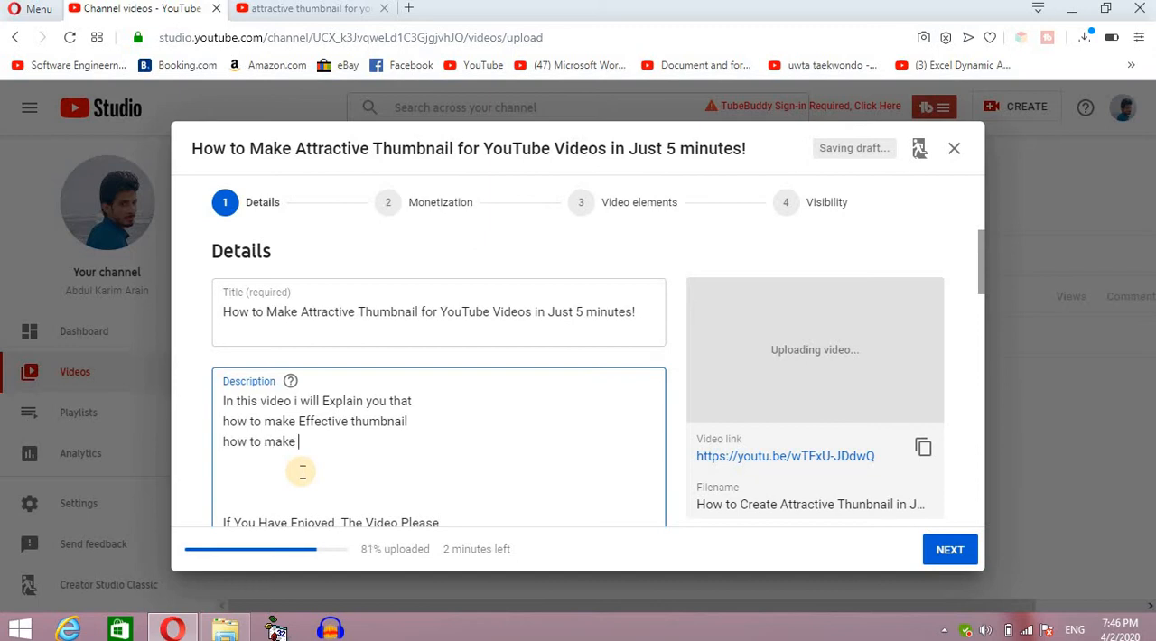
pyautogui.write('online Thubnail')
pyautogui.press('Return')
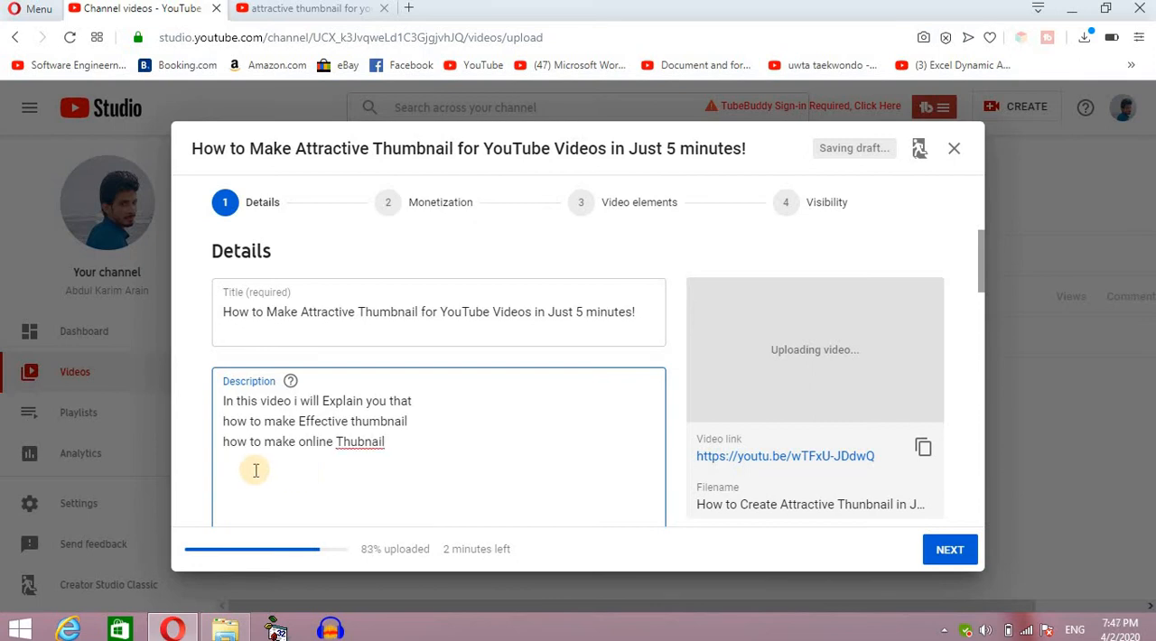
# Add a third topic line to the description reading "how make thubnail just in five minutes".
pyautogui.write('how make')
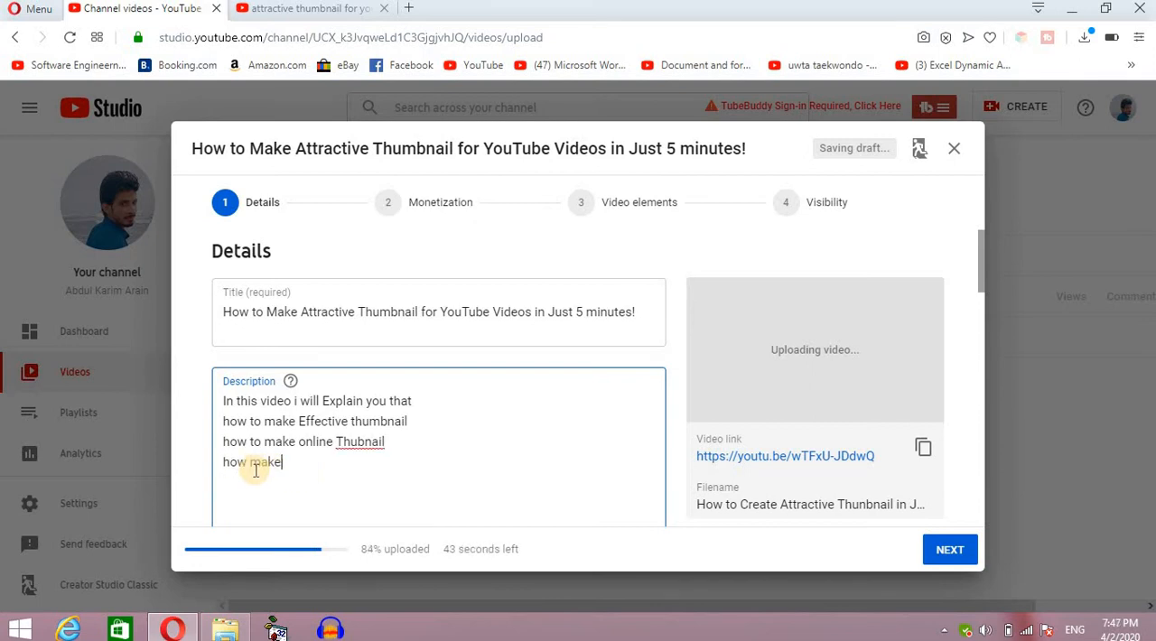
pyautogui.write(' thubnail just')
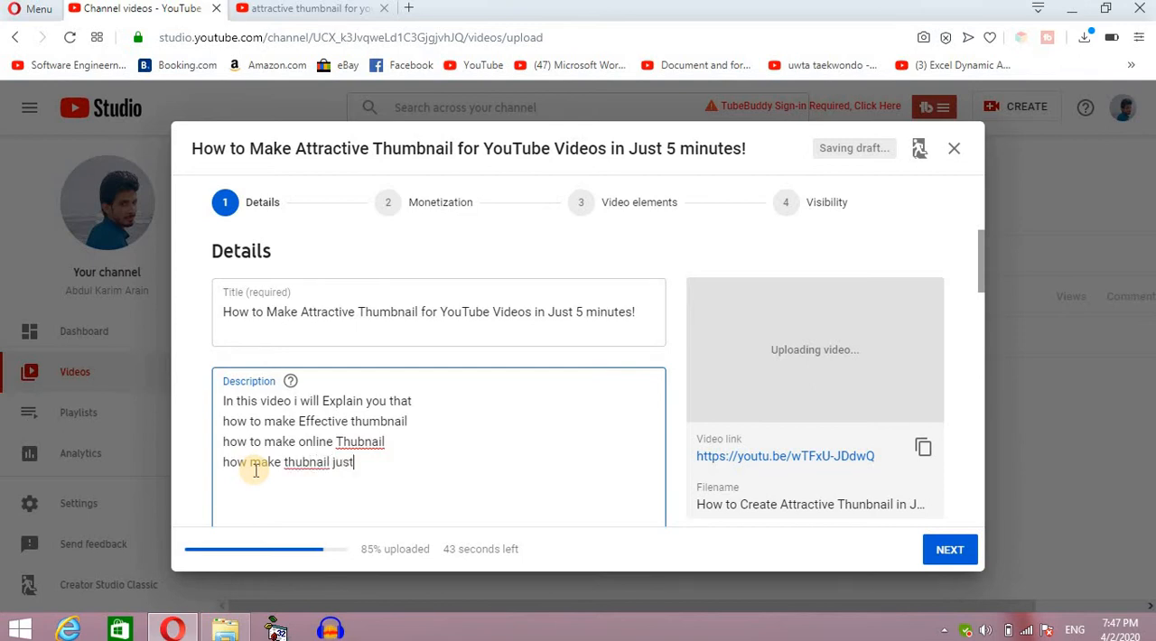
pyautogui.write(' in five minutes')
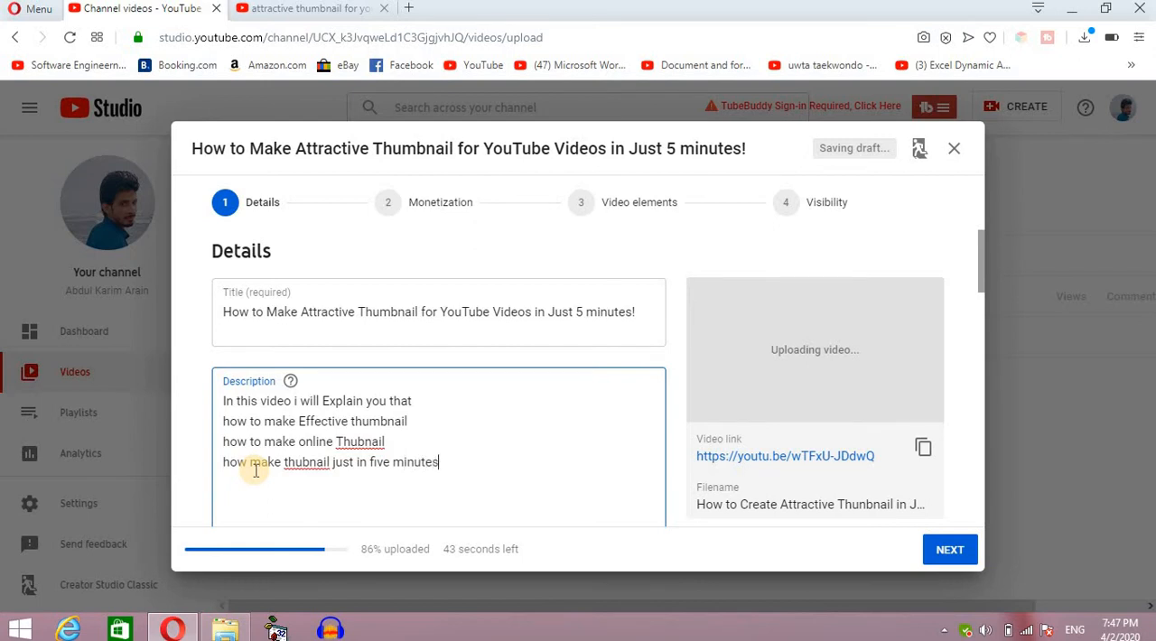
pyautogui.press('Return')
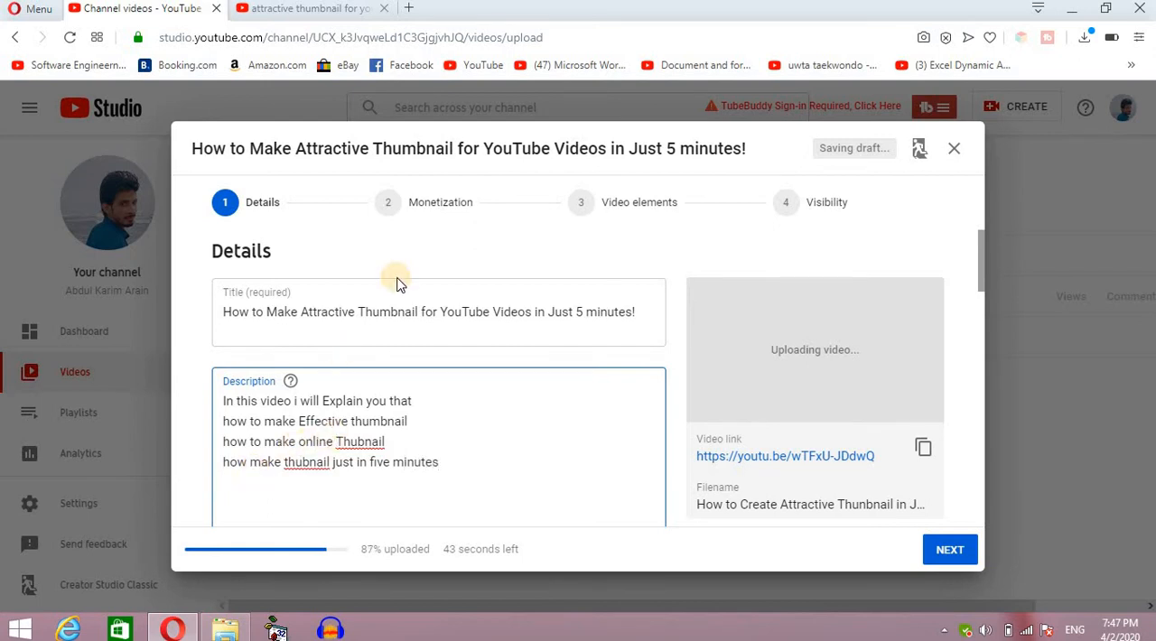
# Correct the misspelled "thubnail" and "Thubnail" in the last two topic lines to "thumbnail" and "Thumbnail" using the spelling suggestions.
pyautogui.rightClick(304, 468)
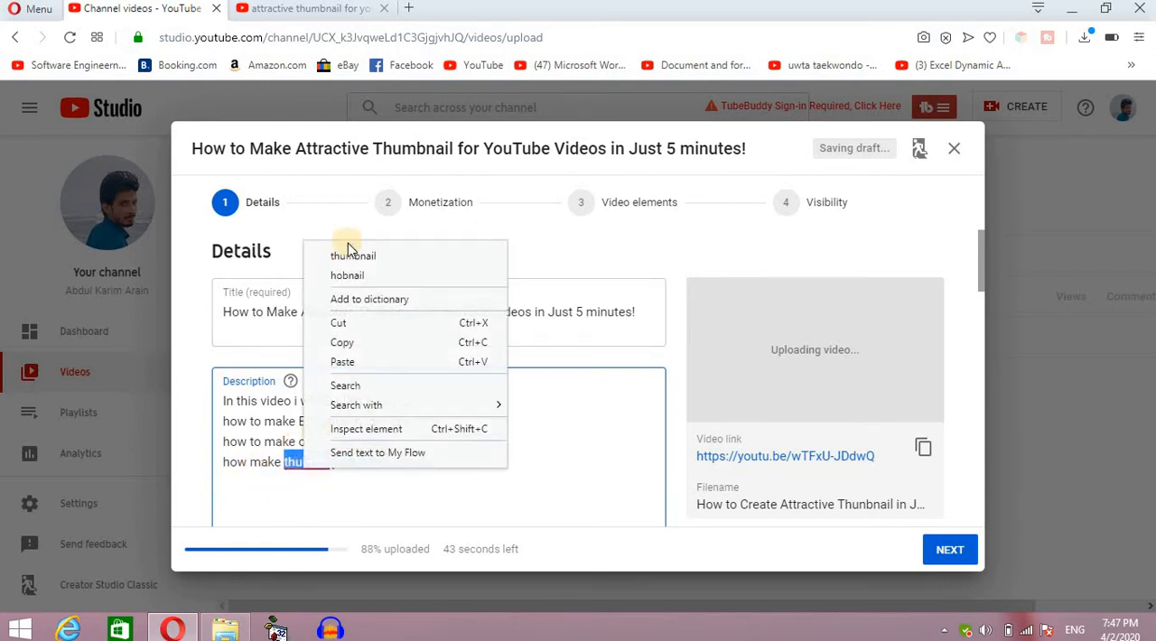
pyautogui.click(353, 257)
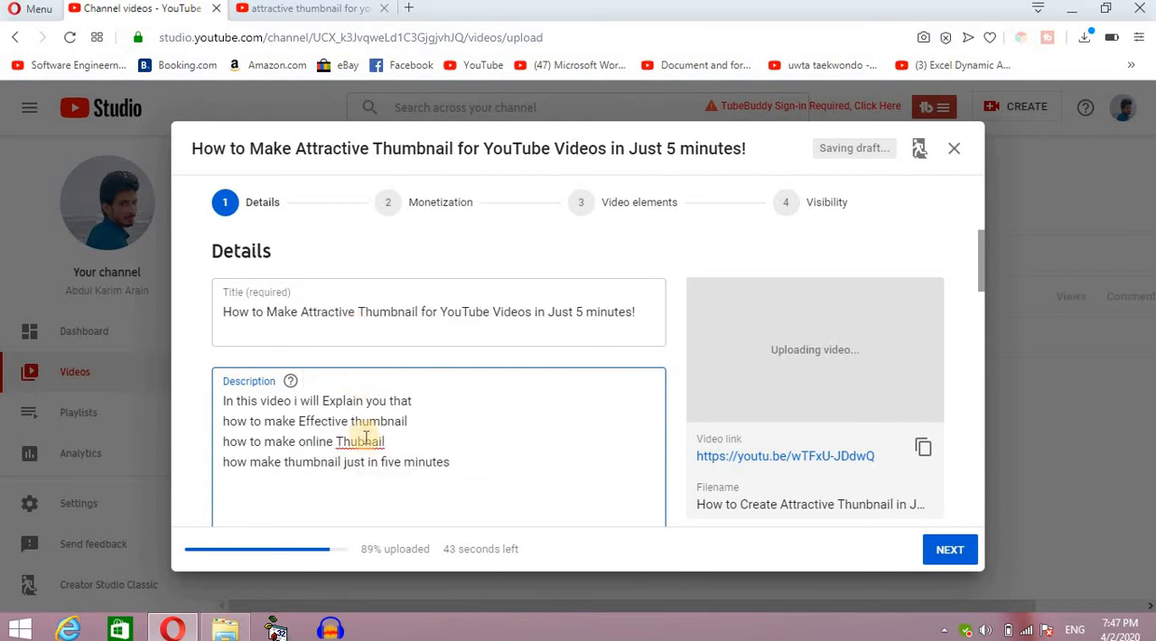
pyautogui.rightClick(372, 451)
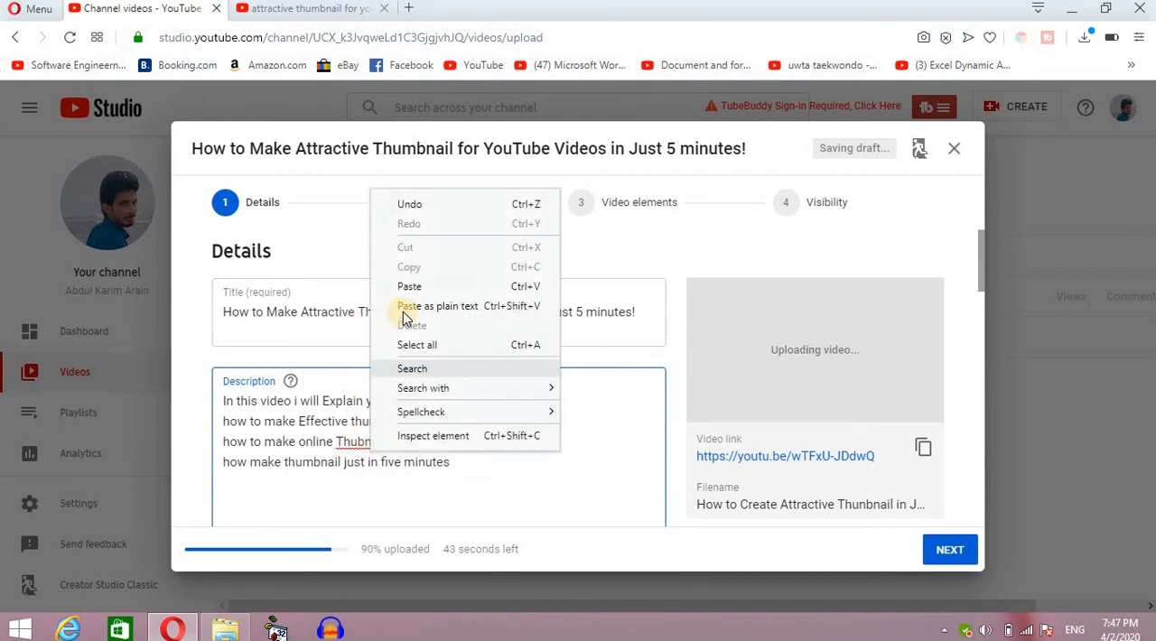
pyautogui.click(364, 444)
pyautogui.rightClick(361, 444)
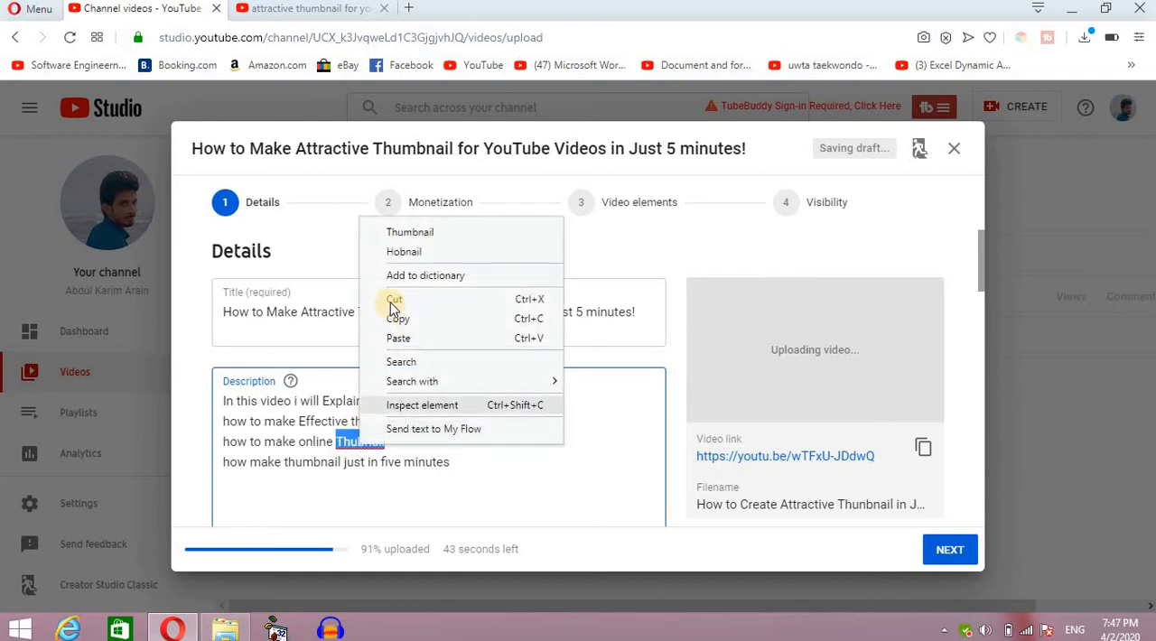
pyautogui.click(398, 233)
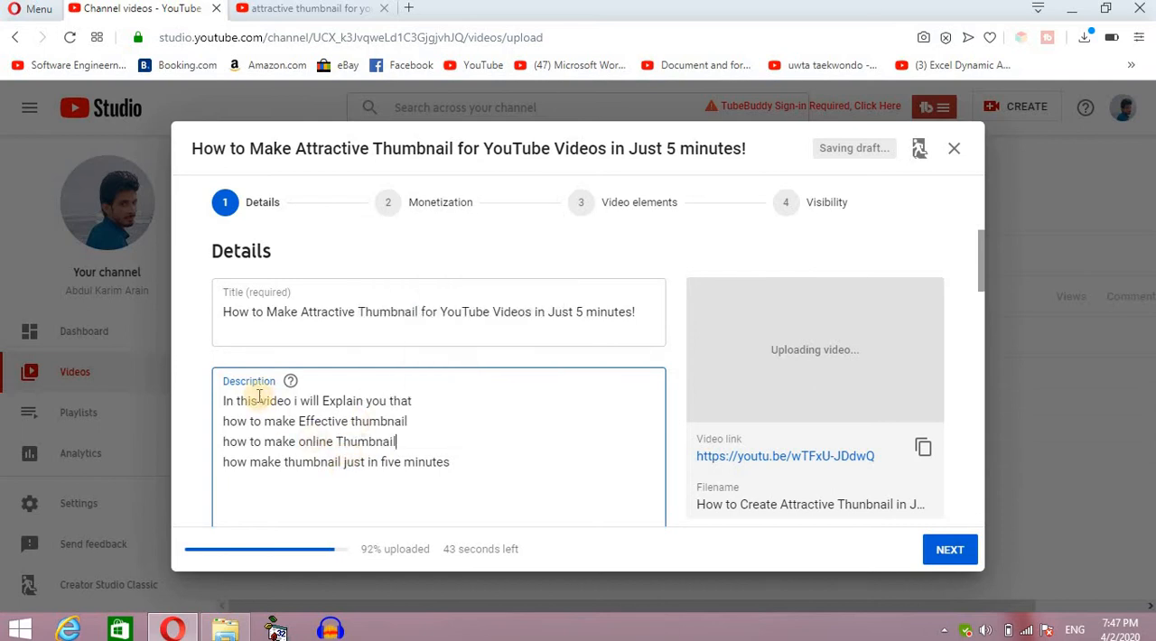
# Replace the description's opening line with the heading "Covered Topics:", adding a blank line beneath it and another after the last topic.
pyautogui.click(422, 398)
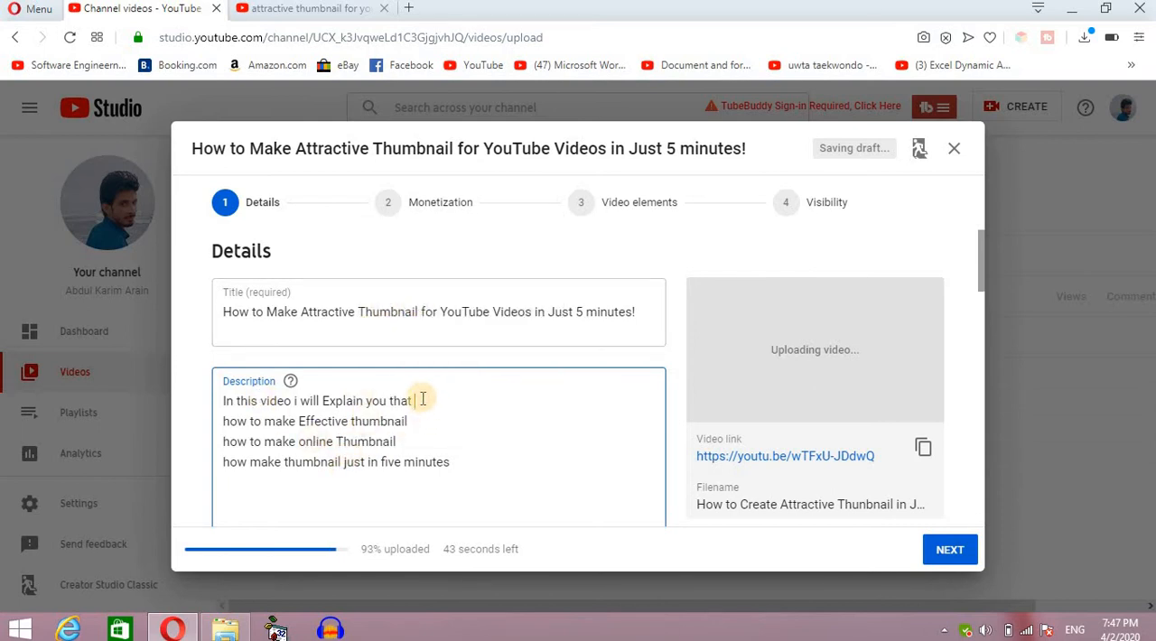
pyautogui.moveTo(422, 399); pyautogui.dragTo(224, 402)
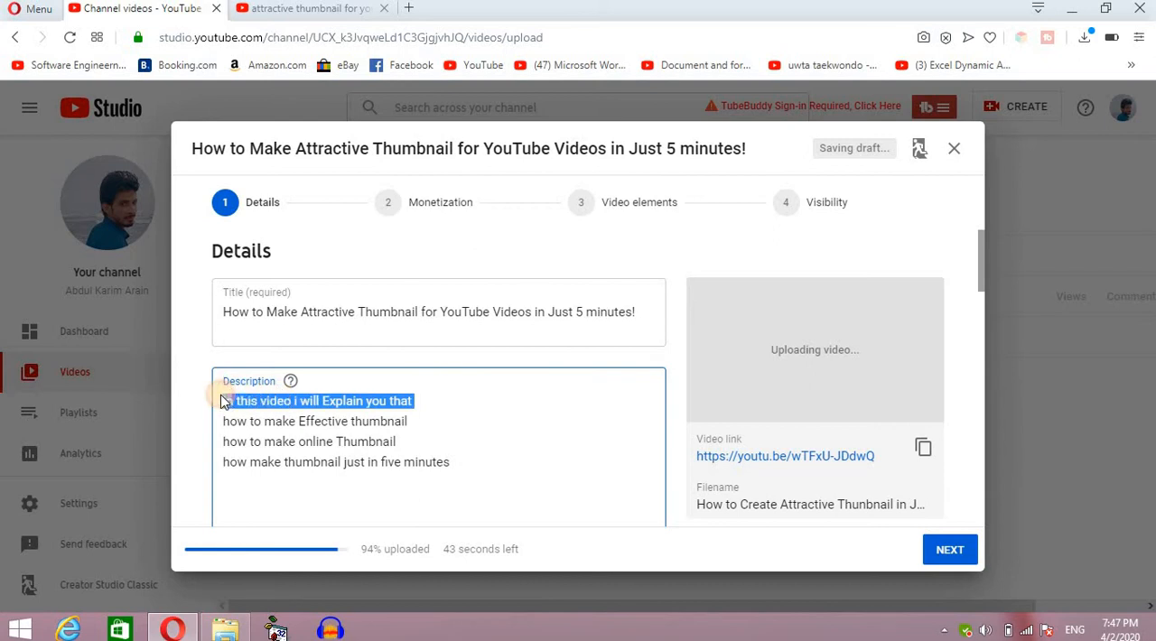
pyautogui.press('BackSpace')
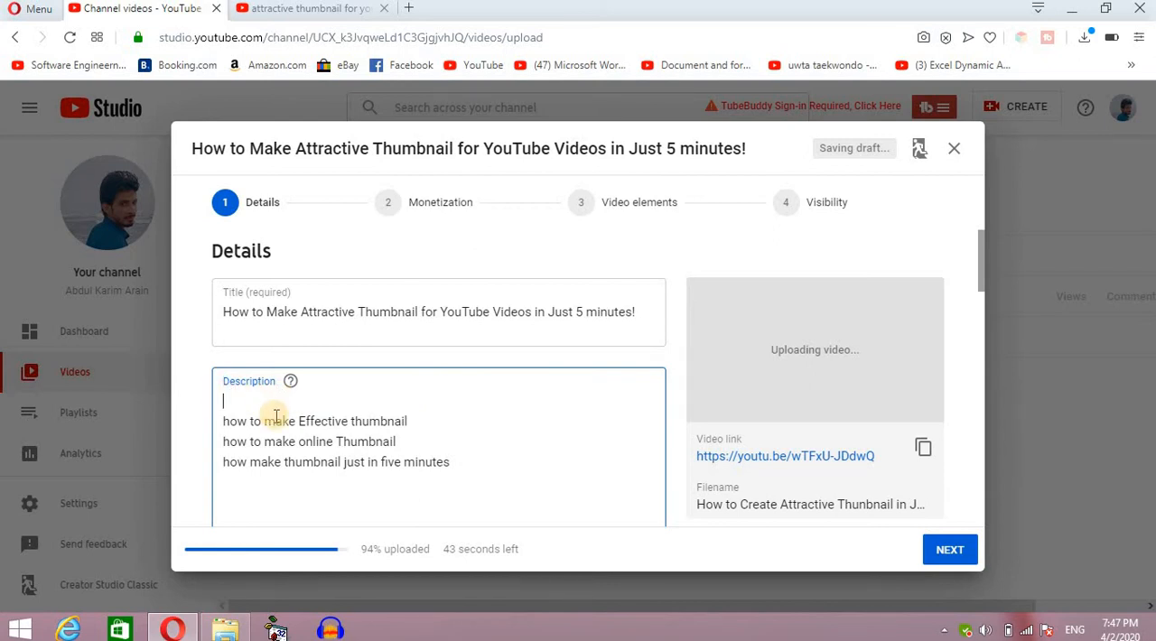
pyautogui.write('Covered Topivs')
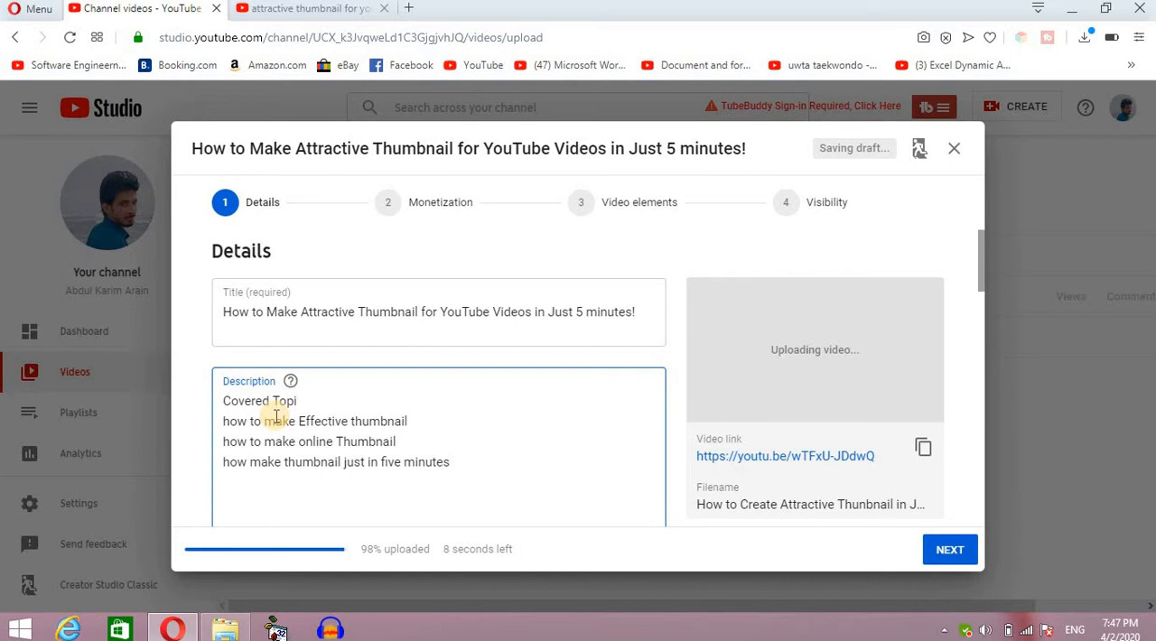
pyautogui.write('cs:')
pyautogui.press('Return')
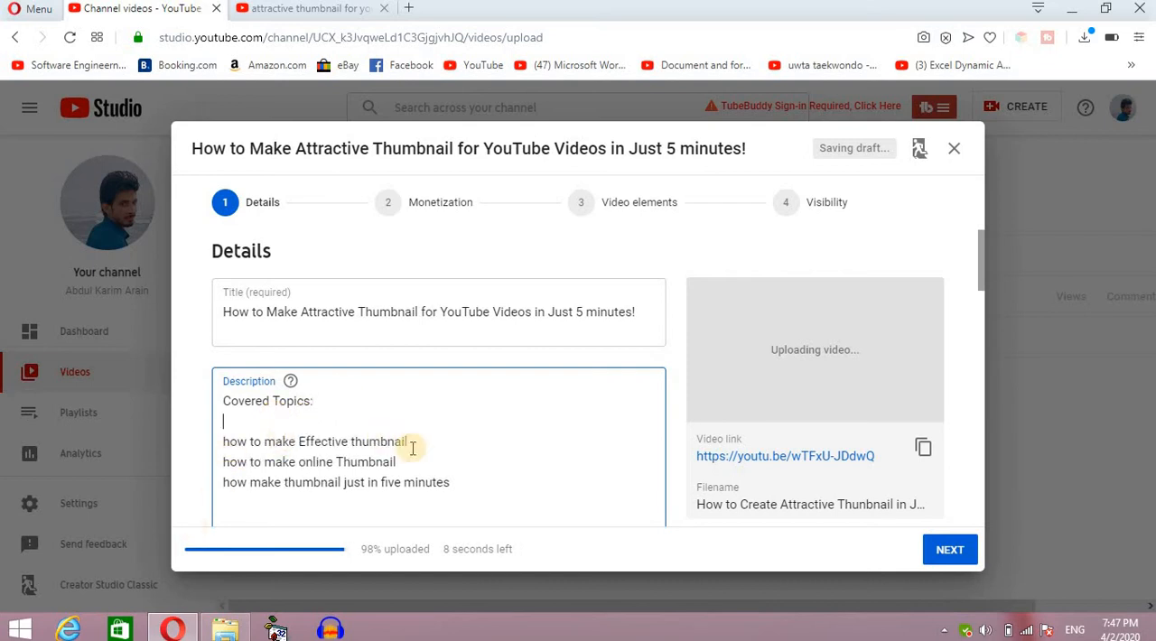
pyautogui.click(479, 478)
pyautogui.press('Return')
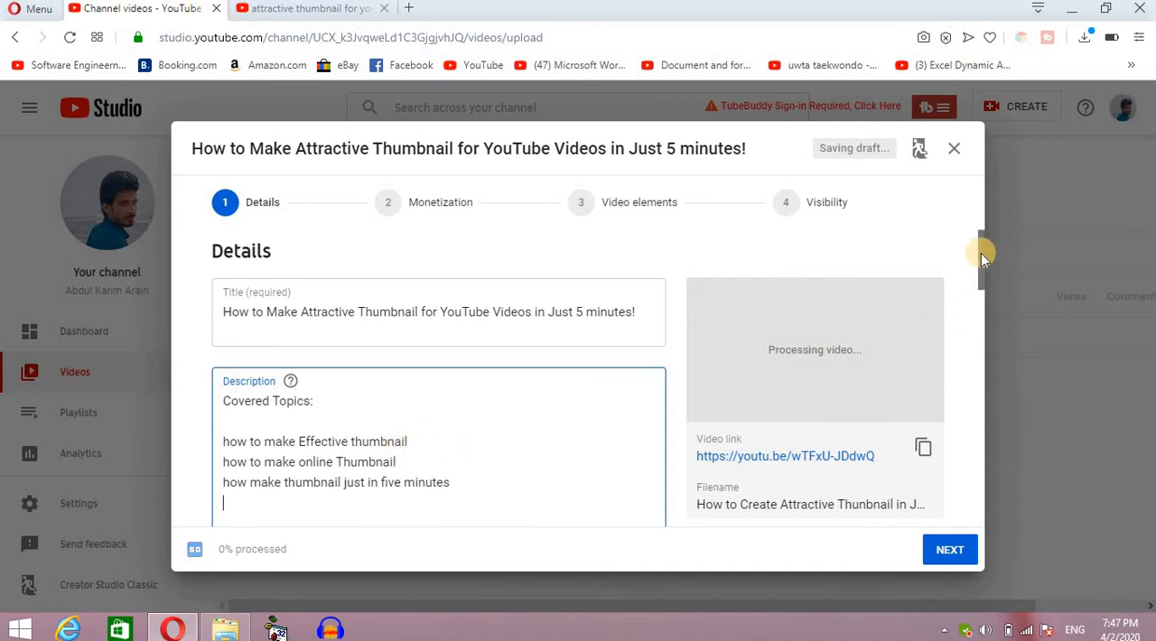
# Declare in the audience section that the video is not made for kids.
pyautogui.moveTo(981, 253)
pyautogui.mouseDown()
pyautogui.moveTo(977, 291)
pyautogui.moveTo(976, 265)
pyautogui.mouseUp()
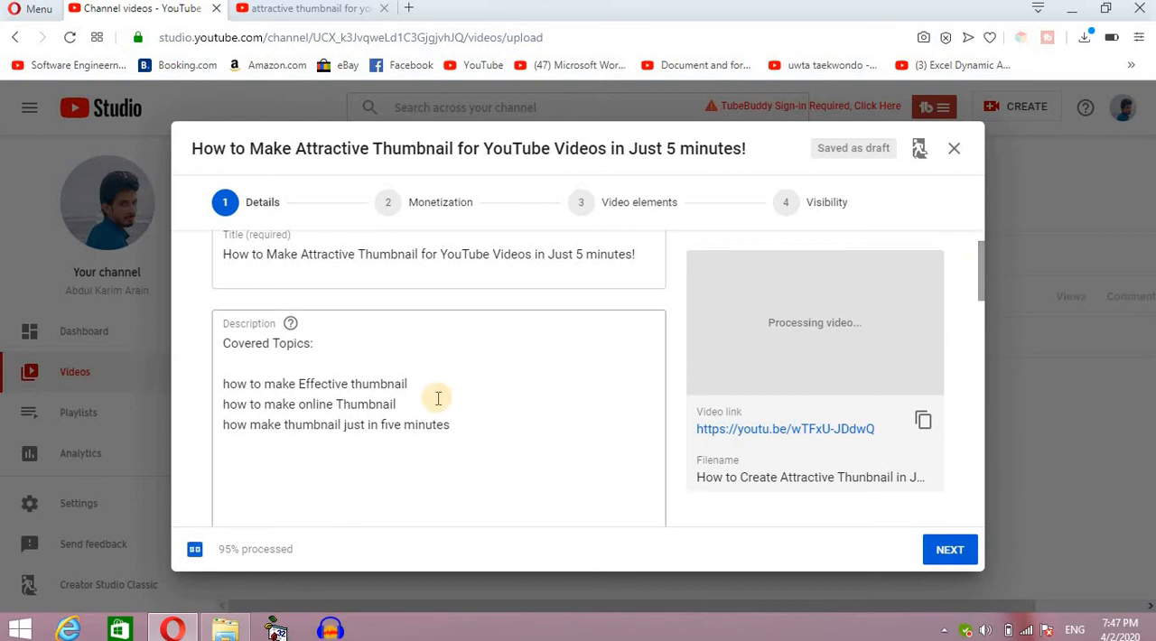
pyautogui.moveTo(983, 276); pyautogui.dragTo(952, 455)
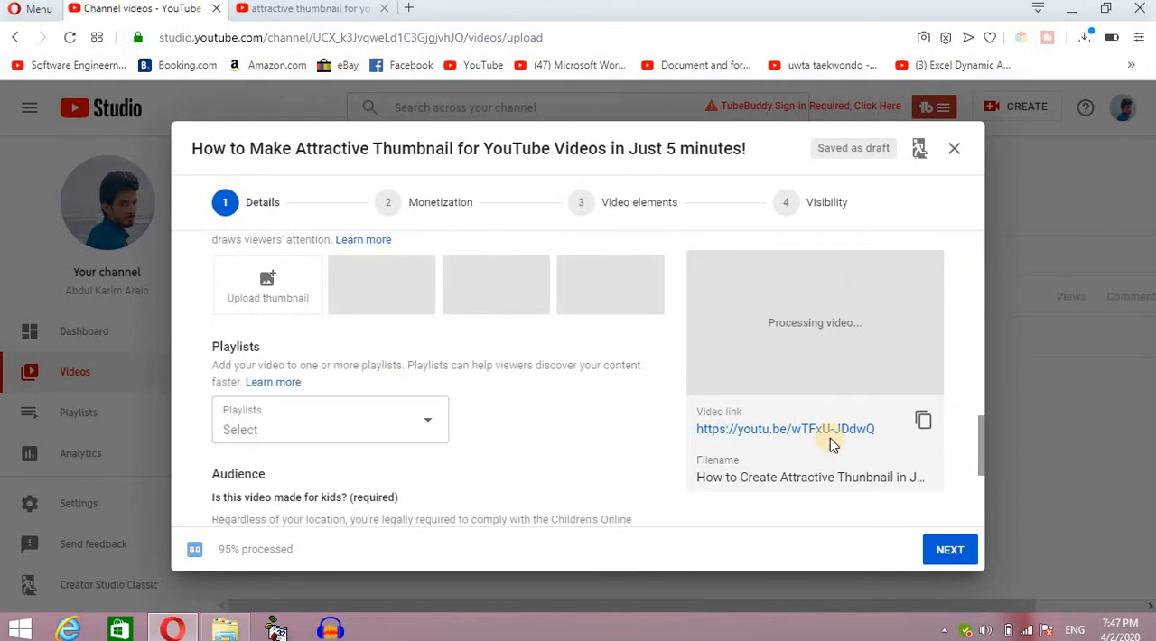
pyautogui.moveTo(980, 435); pyautogui.dragTo(979, 478)
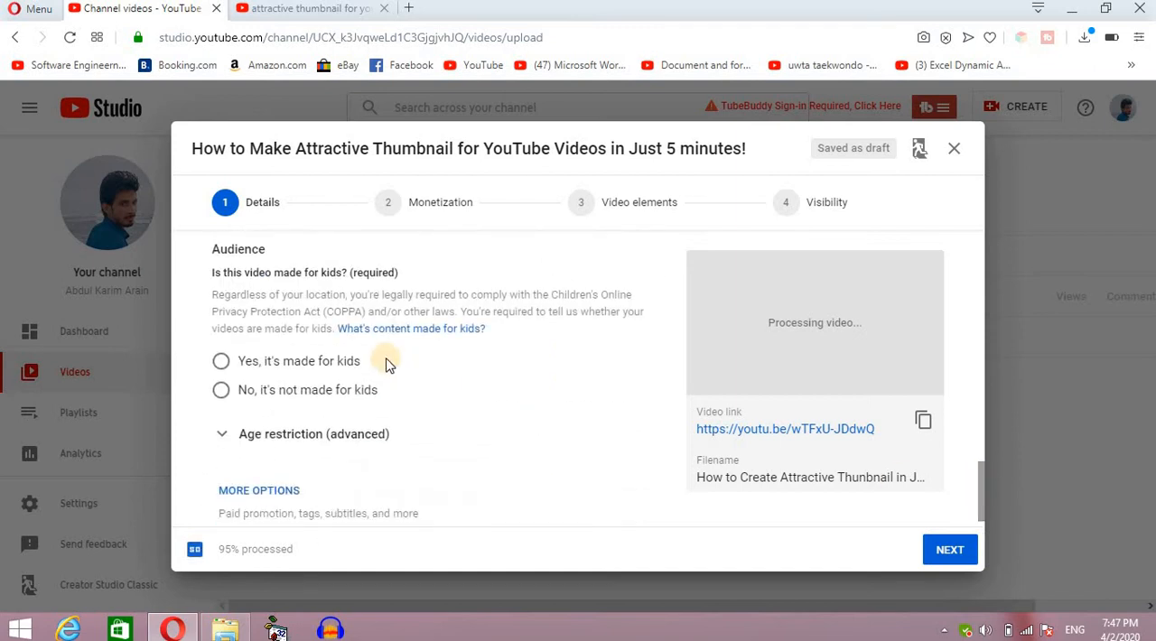
pyautogui.click(223, 392)
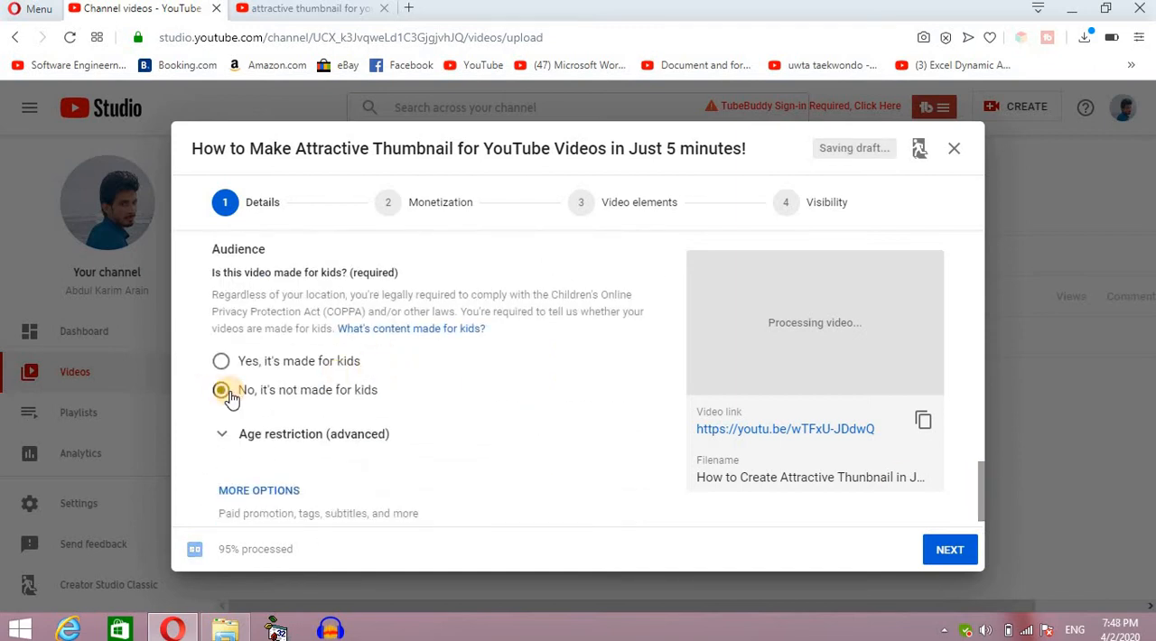
# Expand the additional video options and get the tags field ready for entry.
pyautogui.scroll(-5, 982, 437)
pyautogui.click(298, 364)
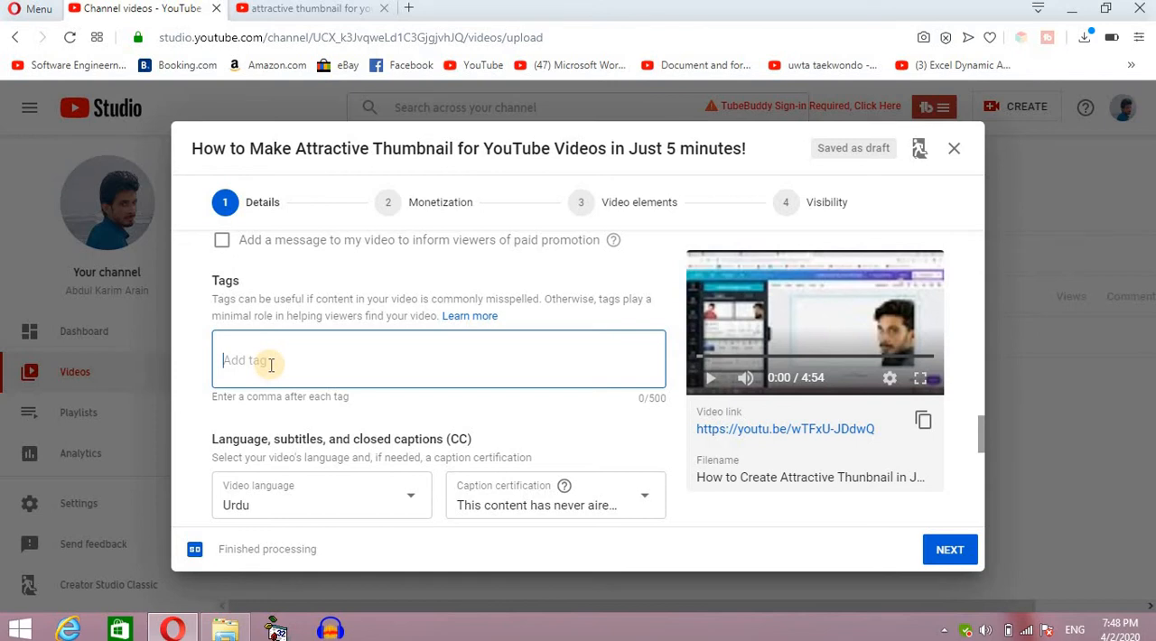
pyautogui.write('how to make th')
pyautogui.doubleClick(395, 147)
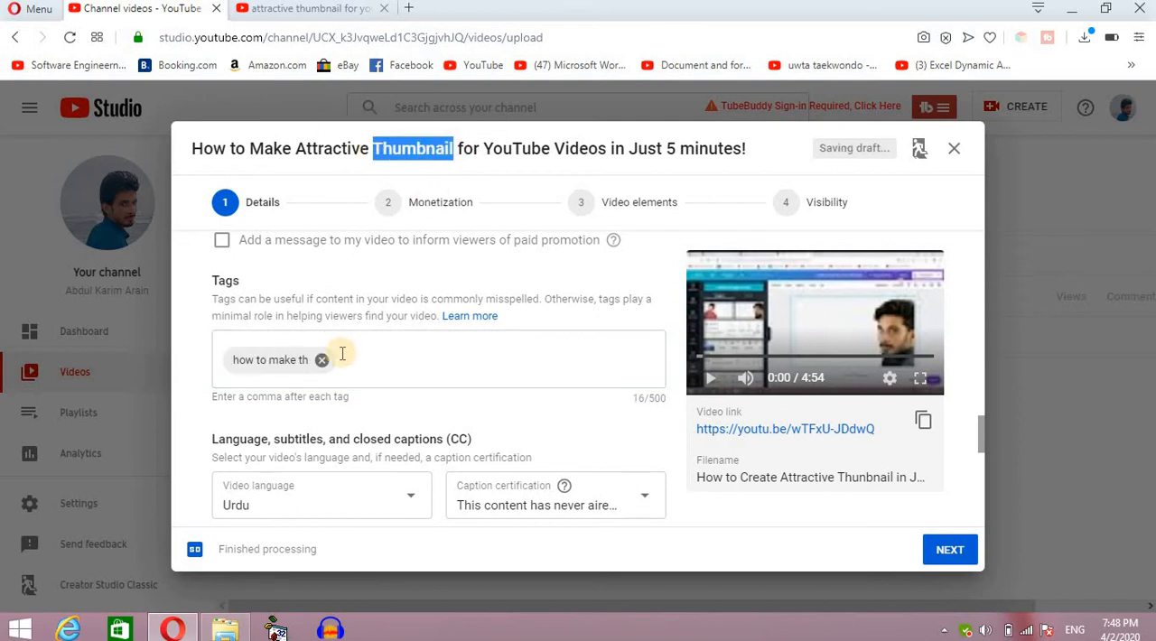
pyautogui.moveTo(268, 360); pyautogui.dragTo(317, 360)
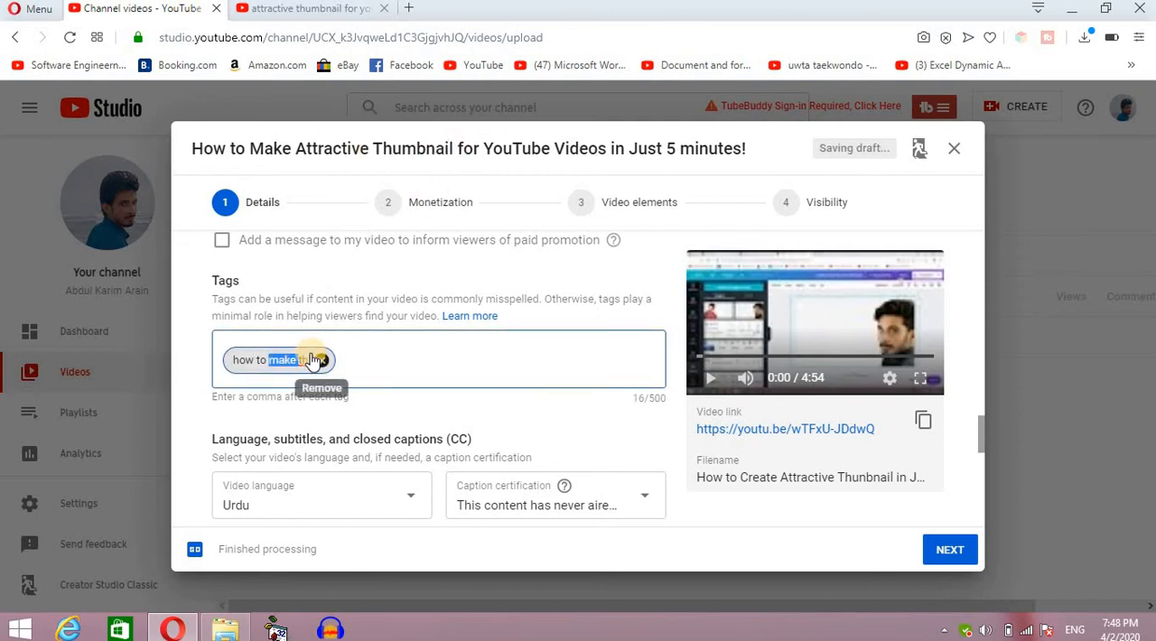
pyautogui.click(320, 360)
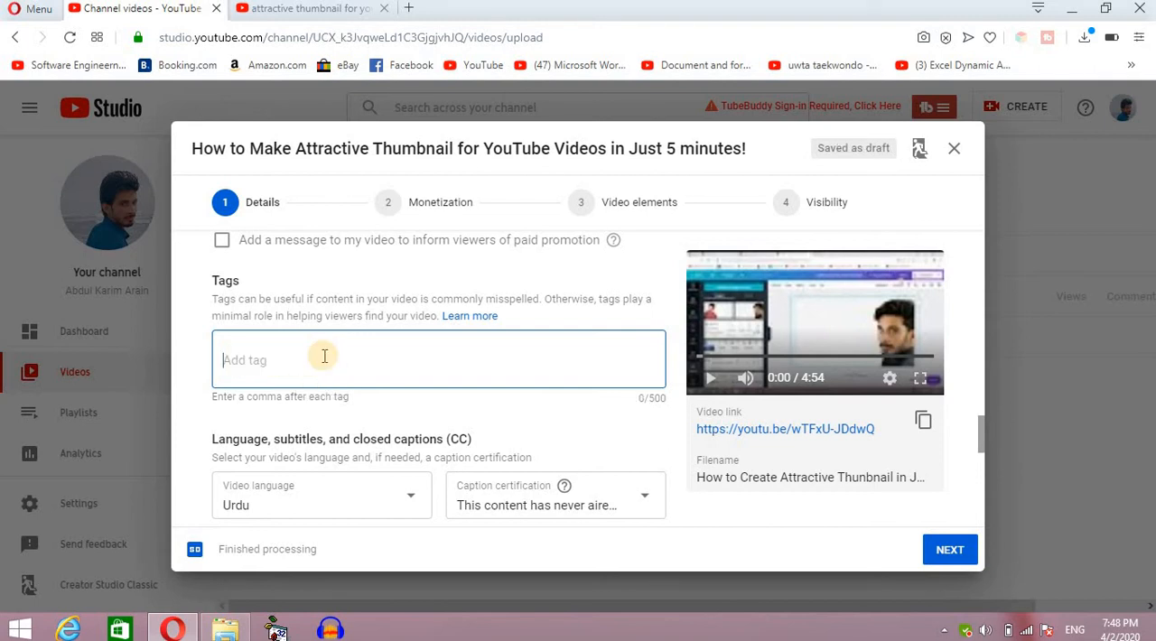
pyautogui.write('how to mak')
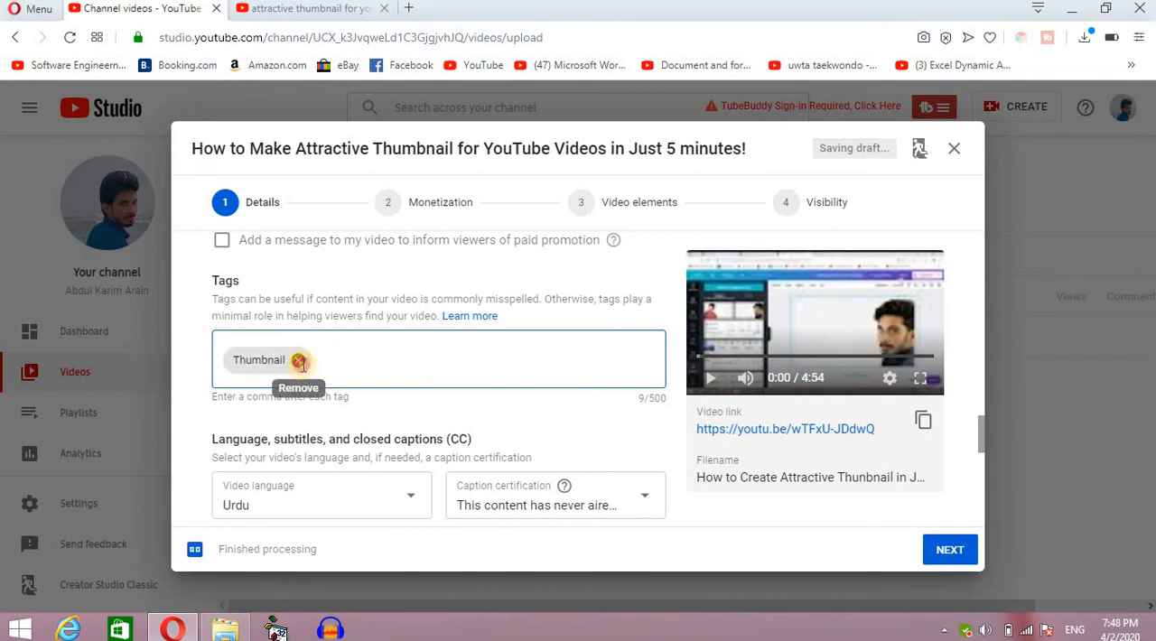
pyautogui.click(299, 361)
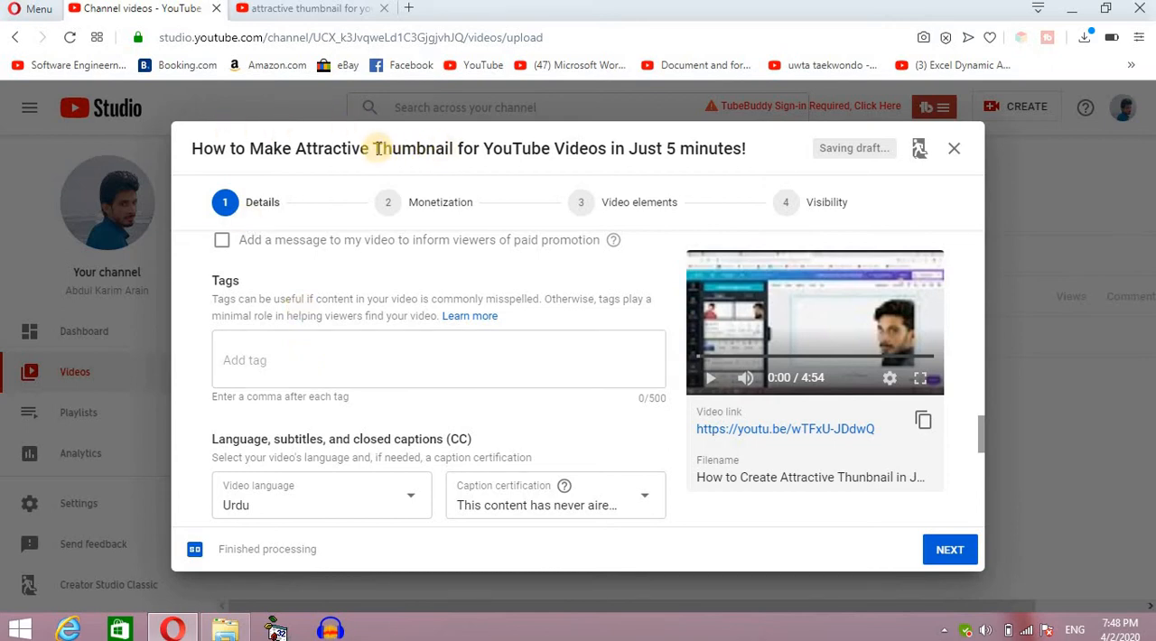
# Copy "How to Make Attractive Thumbnail" from the video title and add it as the first tag.
pyautogui.moveTo(455, 148); pyautogui.dragTo(192, 148)
pyautogui.click(303, 124)
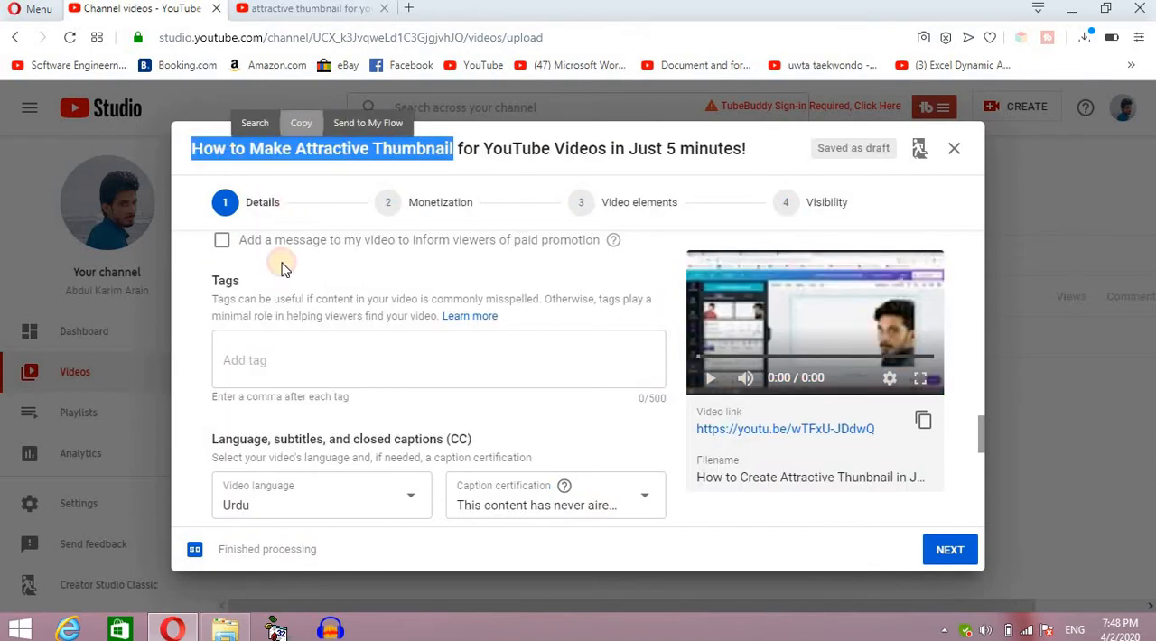
pyautogui.click(276, 360)
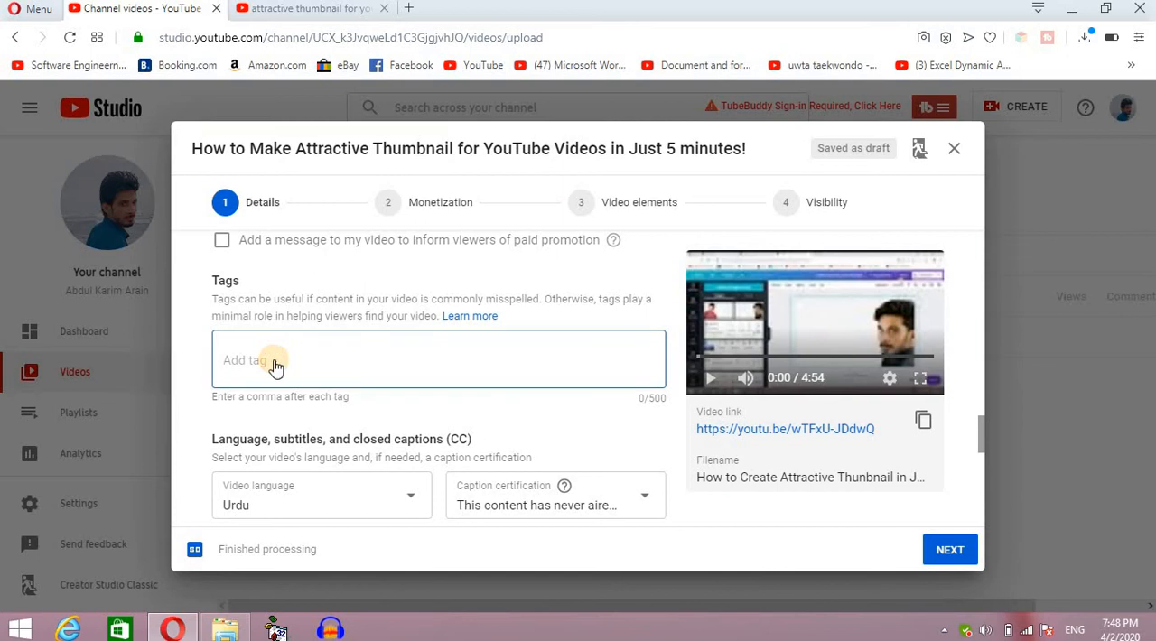
pyautogui.write('How to Make Attractive Thumbnail')
pyautogui.press('Return')
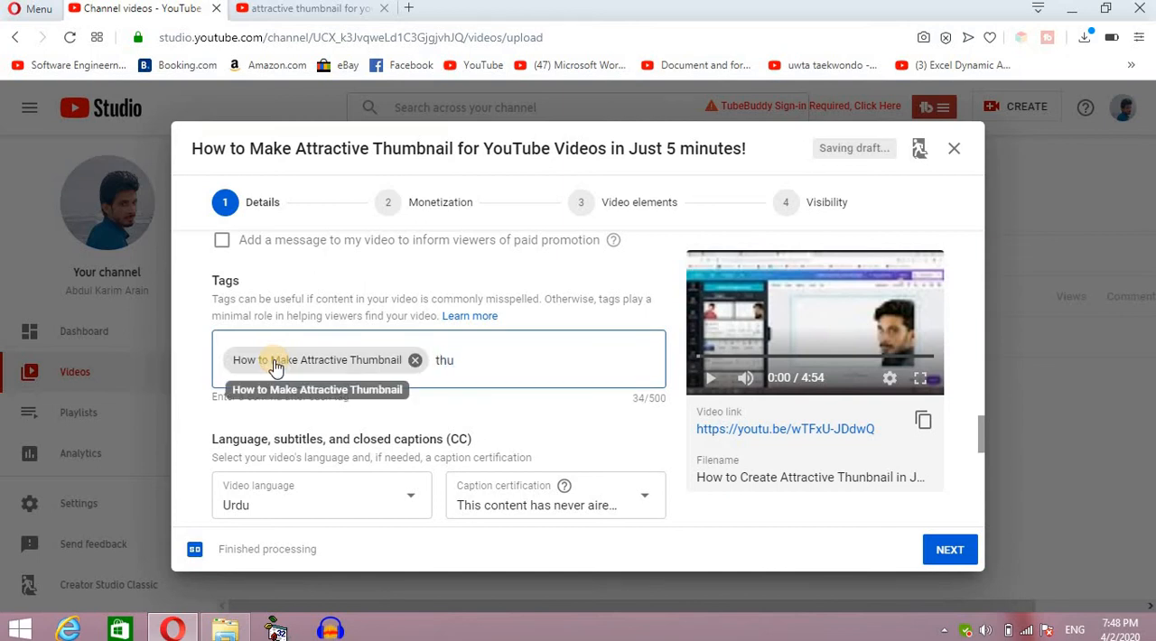
# Add the tag "thumbnail just in five minutes".
pyautogui.write('thub')
pyautogui.press('BackSpace')
pyautogui.write('mbnau')
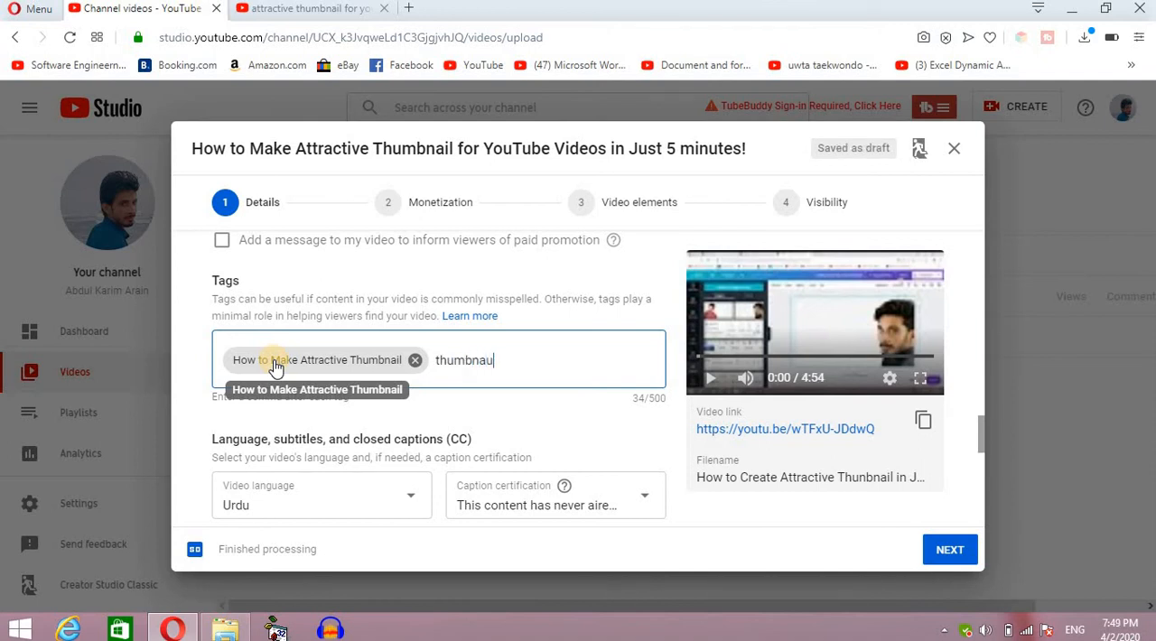
pyautogui.write('il ')
pyautogui.write('ji')
pyautogui.write('ust in ')
pyautogui.write('five m')
pyautogui.write('inute')
pyautogui.press('Return')
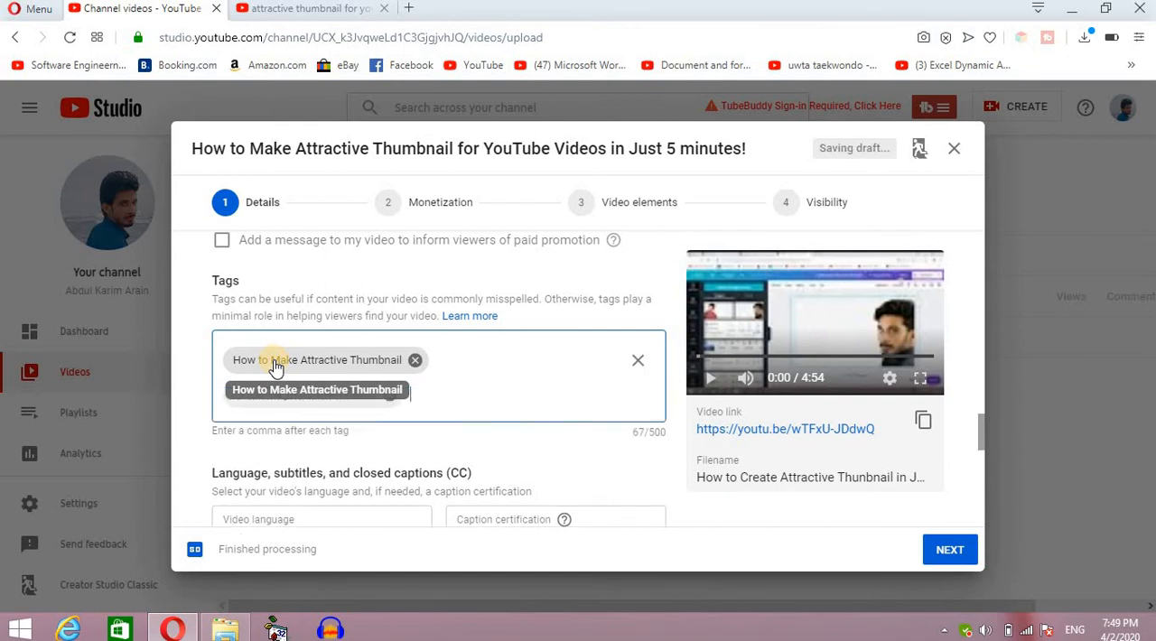
# Add the tag "how to make thumbnail for youtube".
pyautogui.write('how to make thumbnail ')
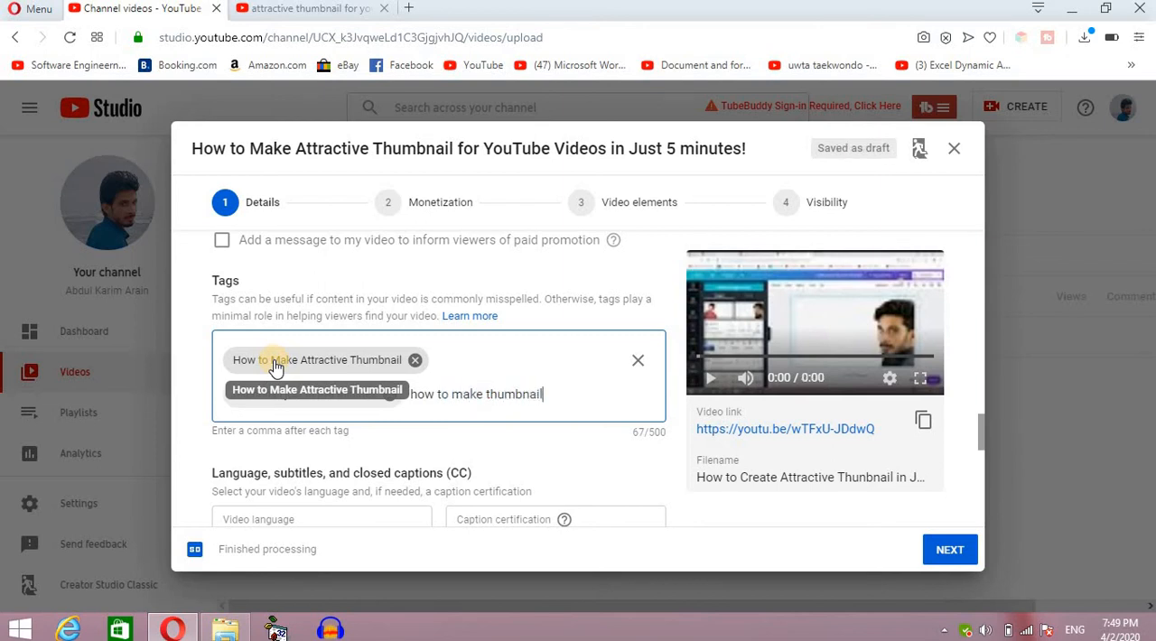
pyautogui.write('for youtube')
pyautogui.press(',')
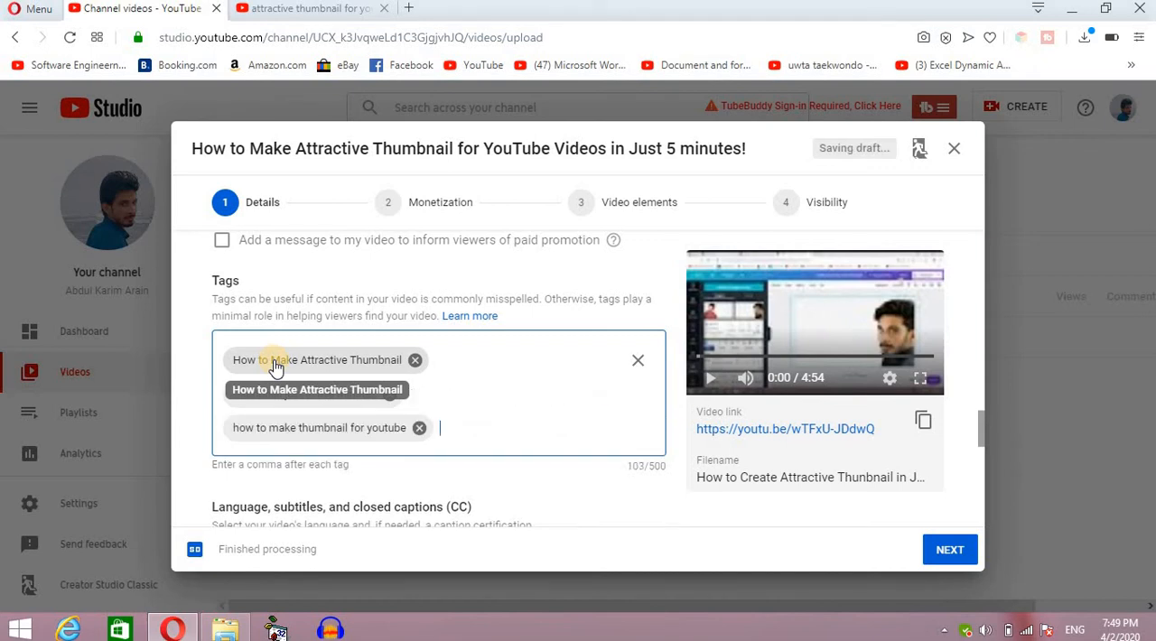
# Add the tag "how to make thumbnail in andriod mobile".
pyautogui.write('how to make thumbnail in an')
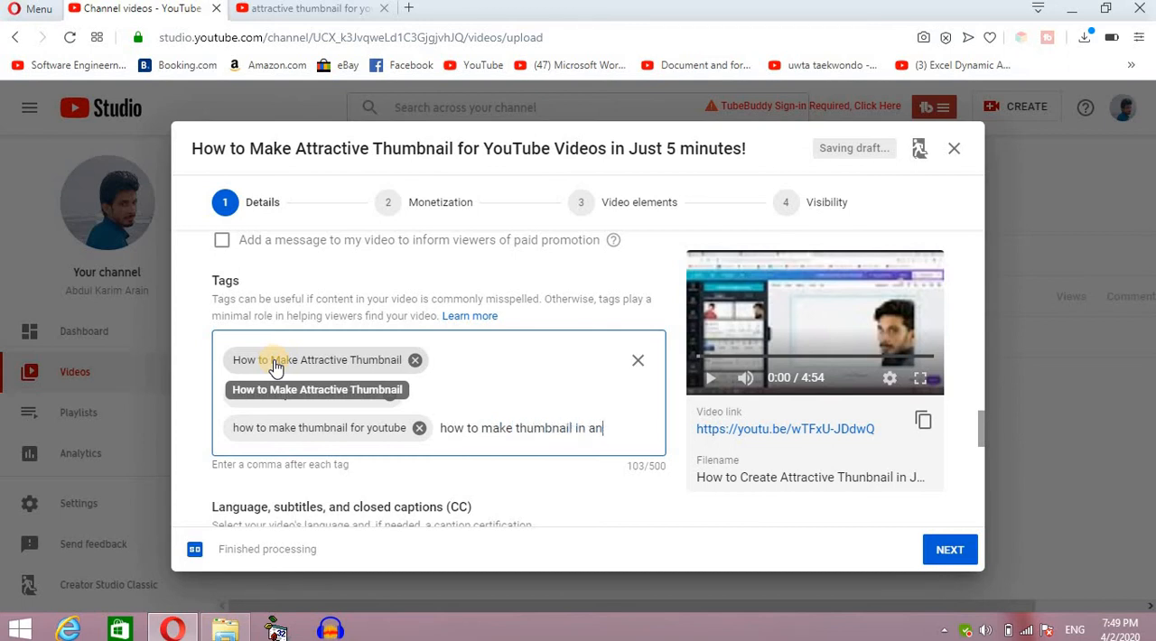
pyautogui.write('driod mob')
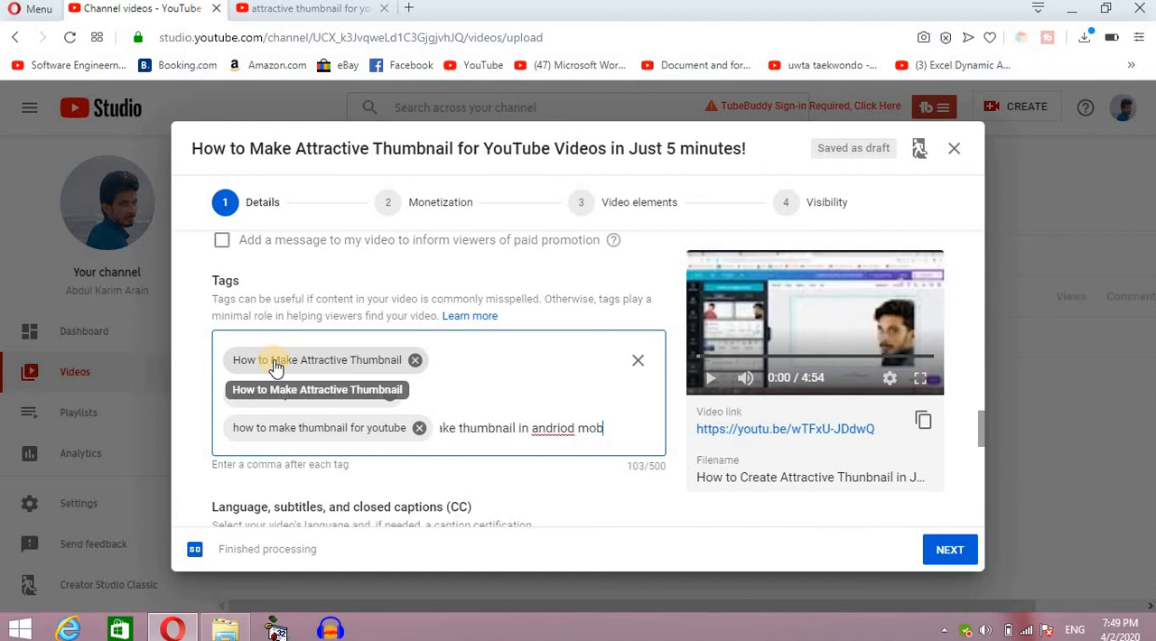
pyautogui.write('ile')
pyautogui.press(',')
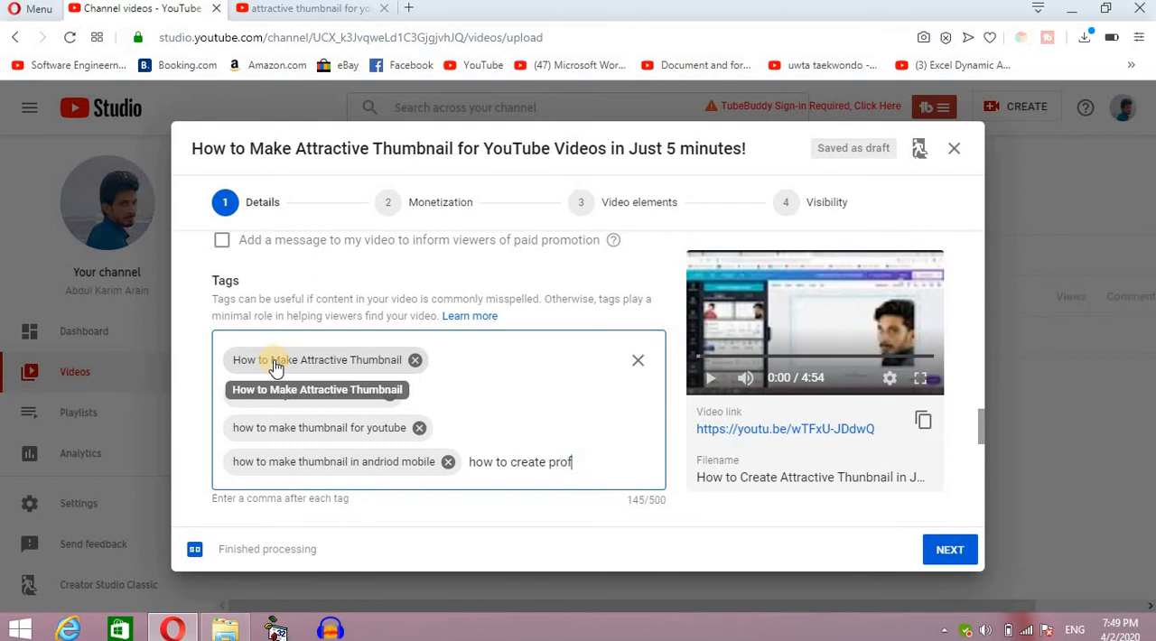
# Add the tag "how to create professional thumbnail".
pyautogui.write('onal ')
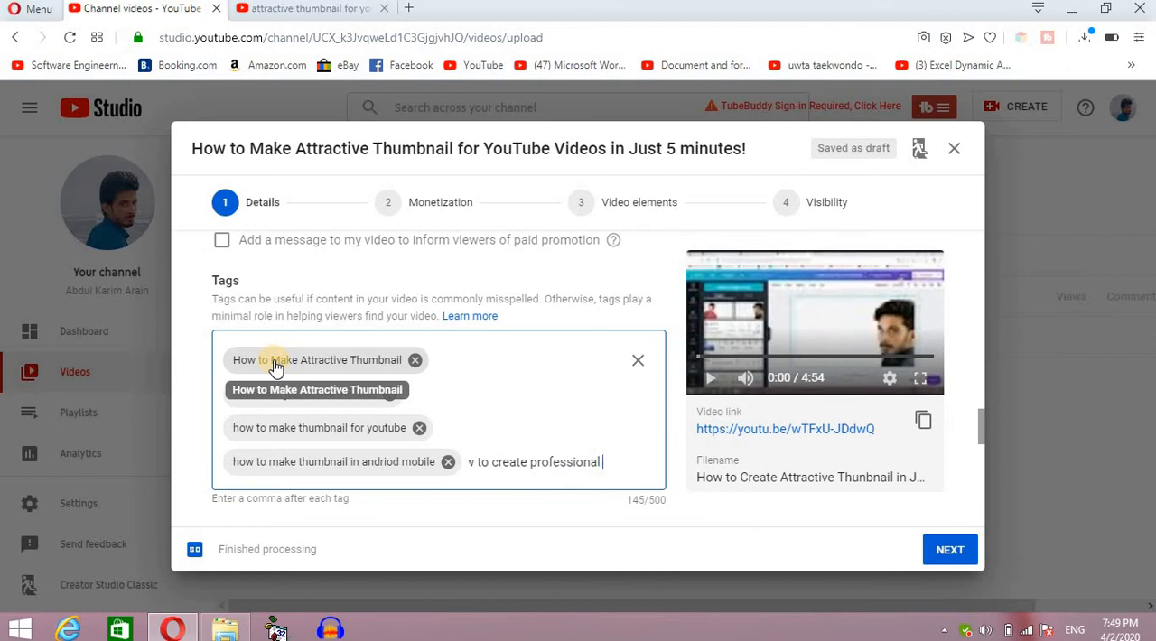
pyautogui.write('thum')
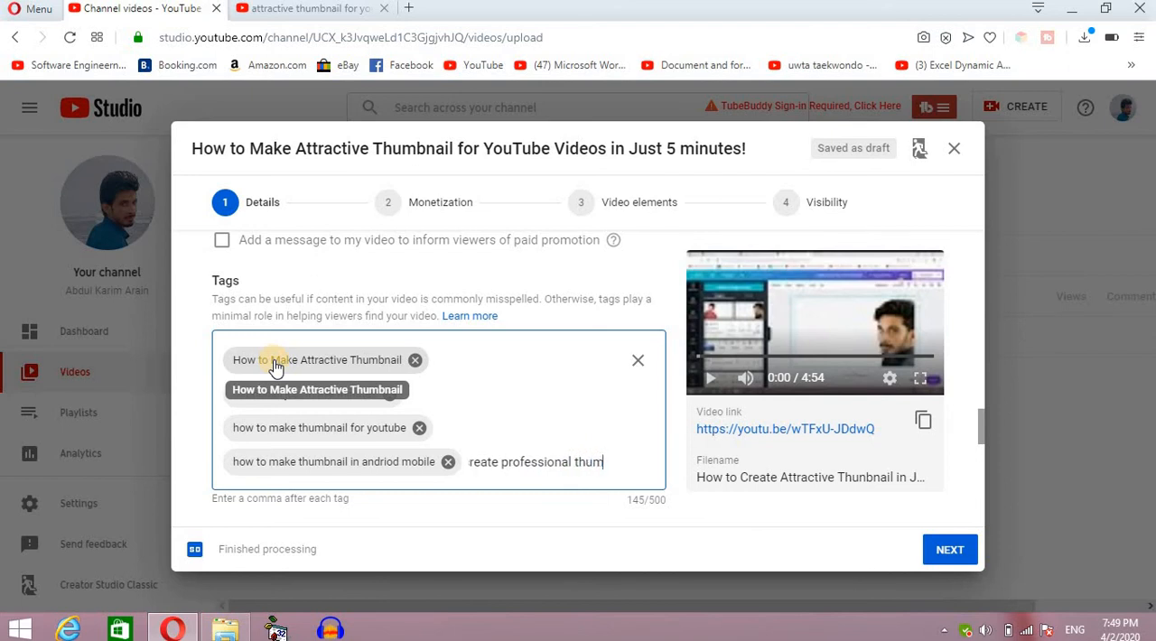
pyautogui.write('bnail,')
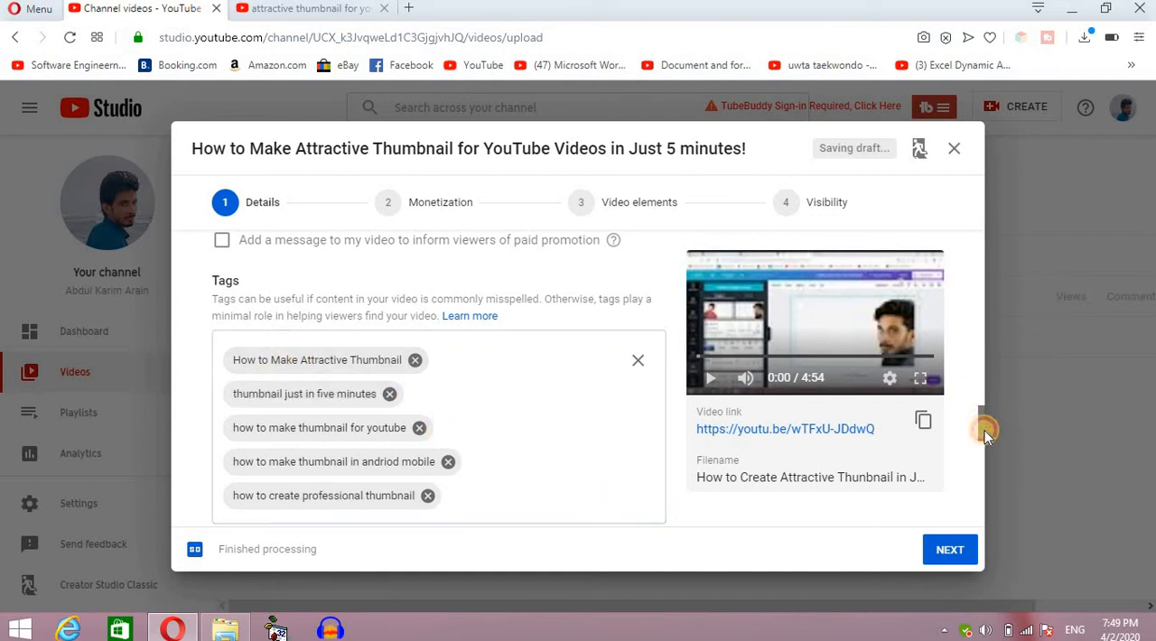
# Add the channel owner's full name as another tag.
pyautogui.scroll(-1, 985, 432)
pyautogui.click(505, 387)
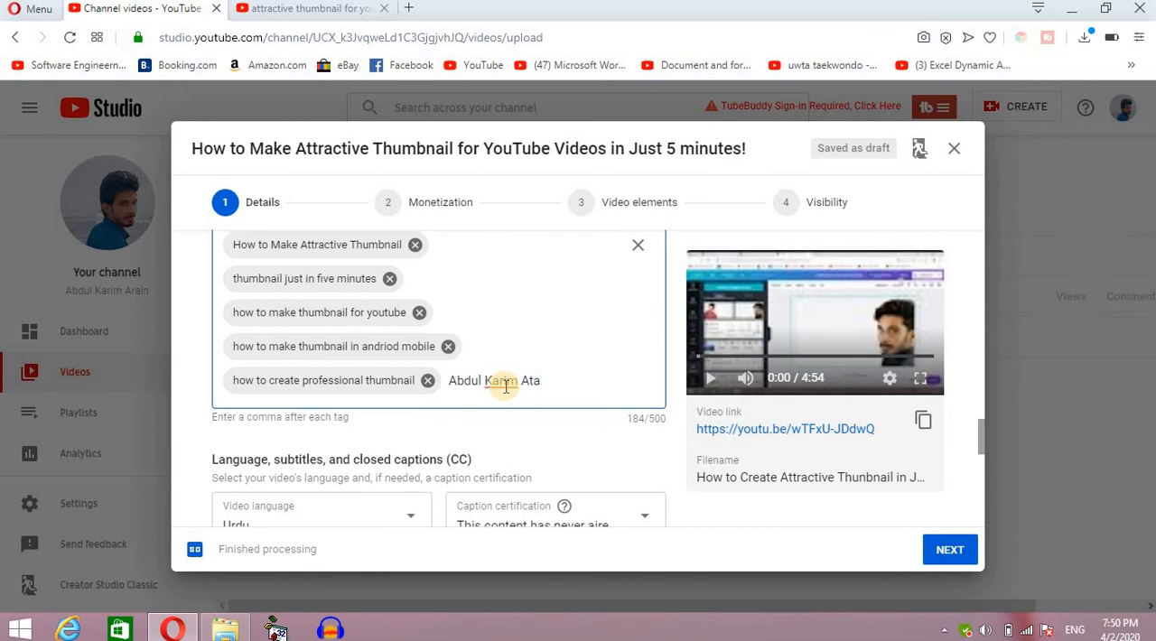
pyautogui.write('n,')
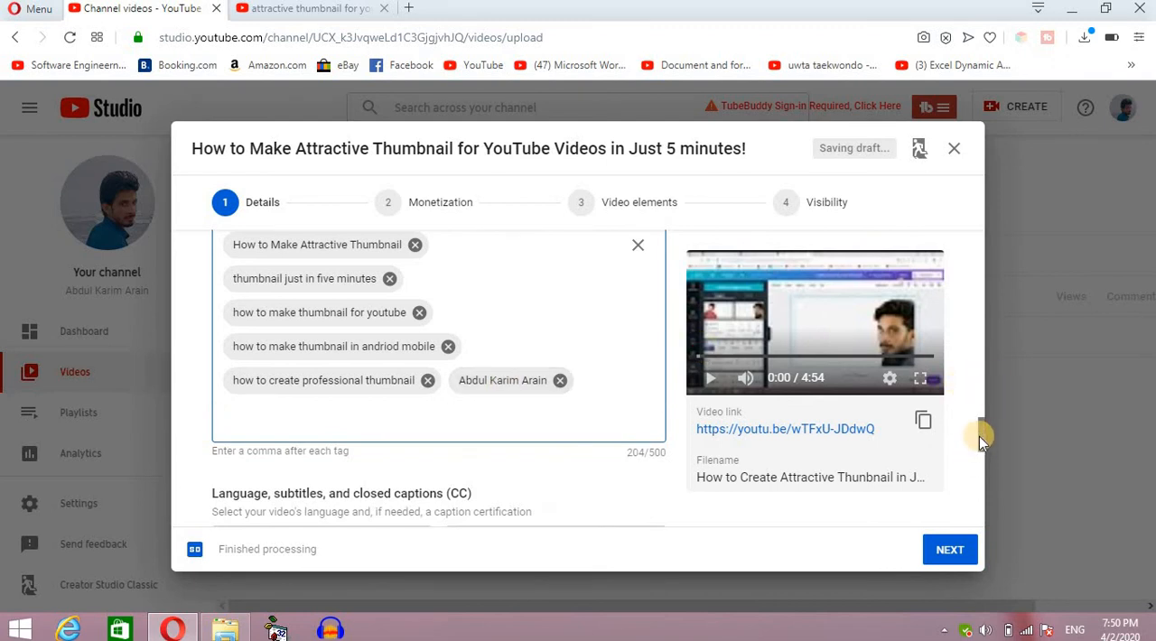
# Advance from the details past the monetization stage to the Video elements stage.
pyautogui.moveTo(979, 436); pyautogui.dragTo(984, 195)
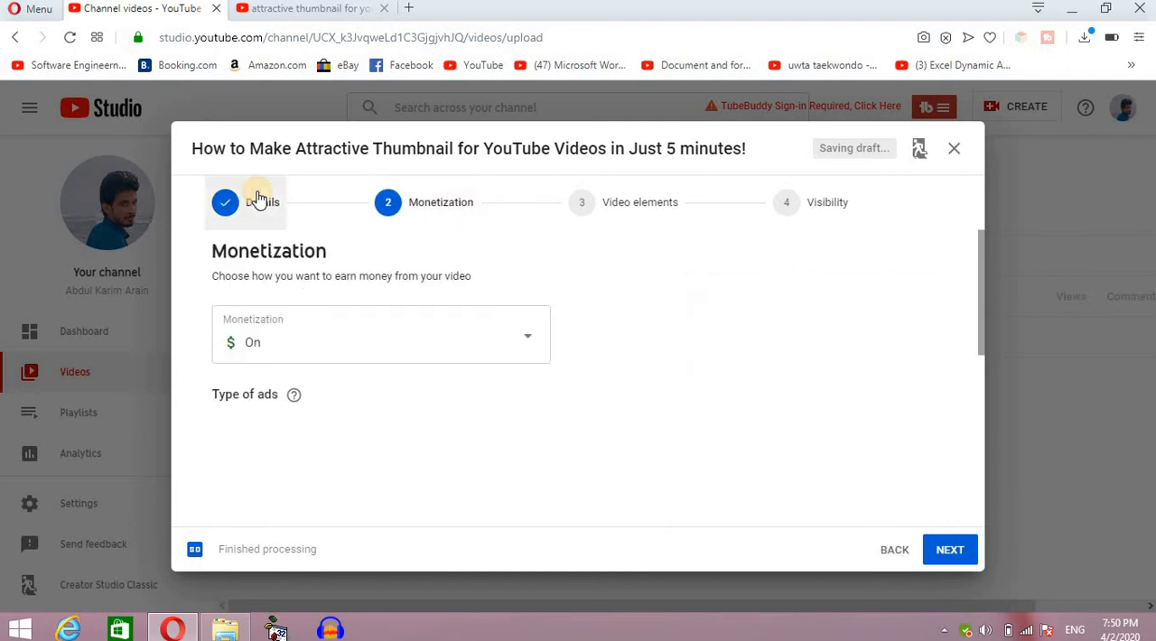
pyautogui.click(257, 193)
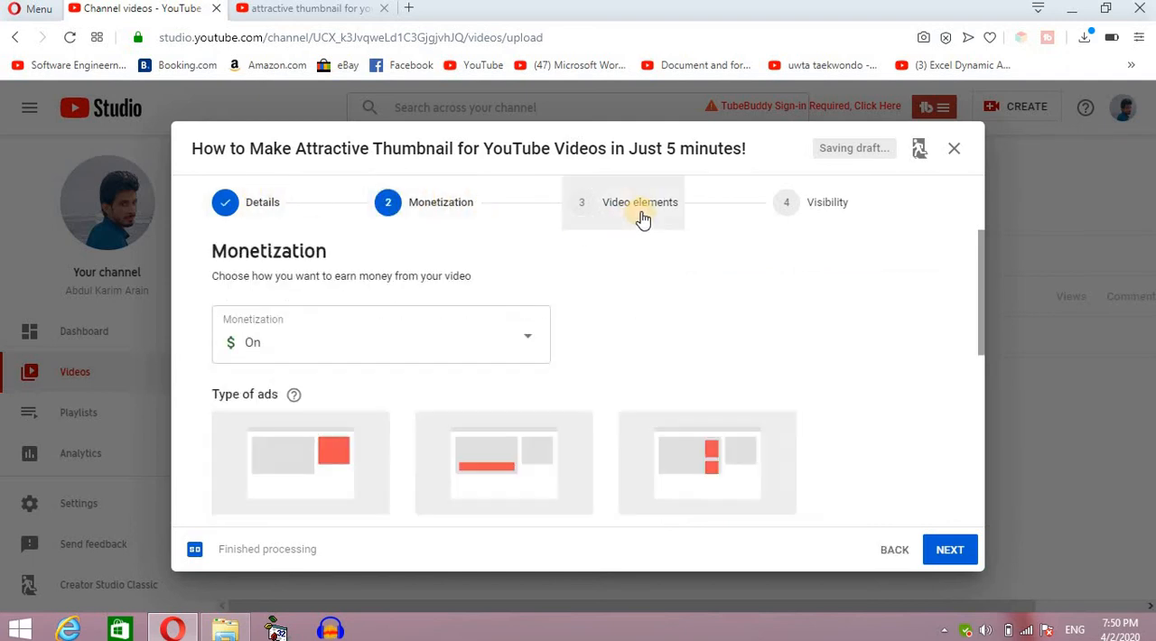
pyautogui.click(640, 219)
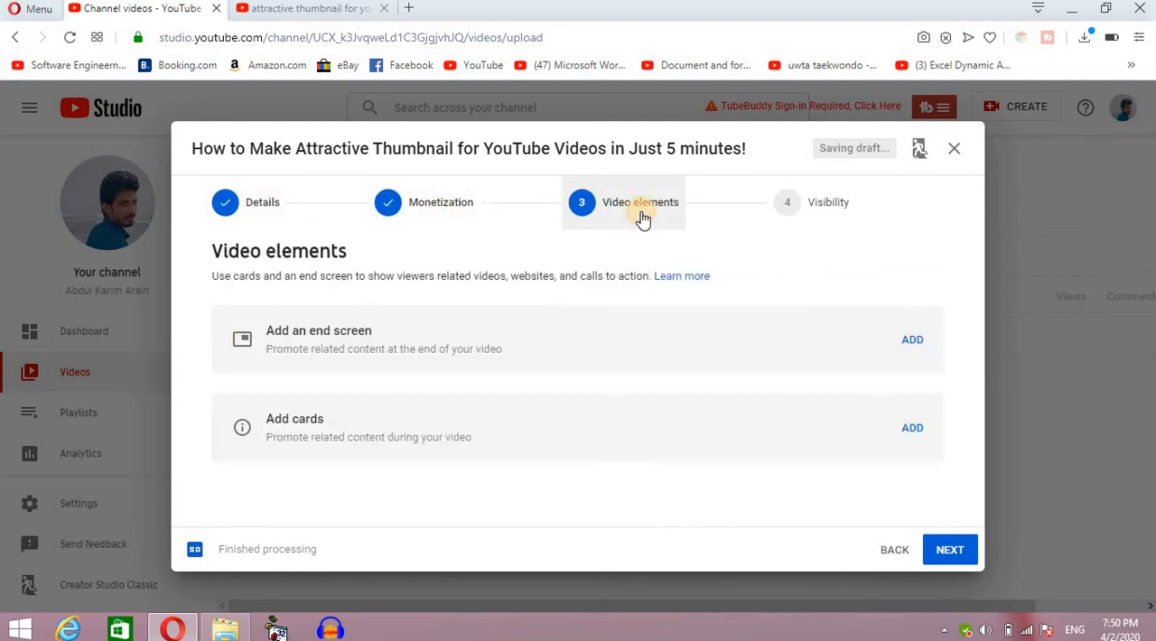
# Add an end screen with a video element featuring the specific video "Sub I will Sub You Back? Is It Right Way or Wrong".
pyautogui.click(914, 345)
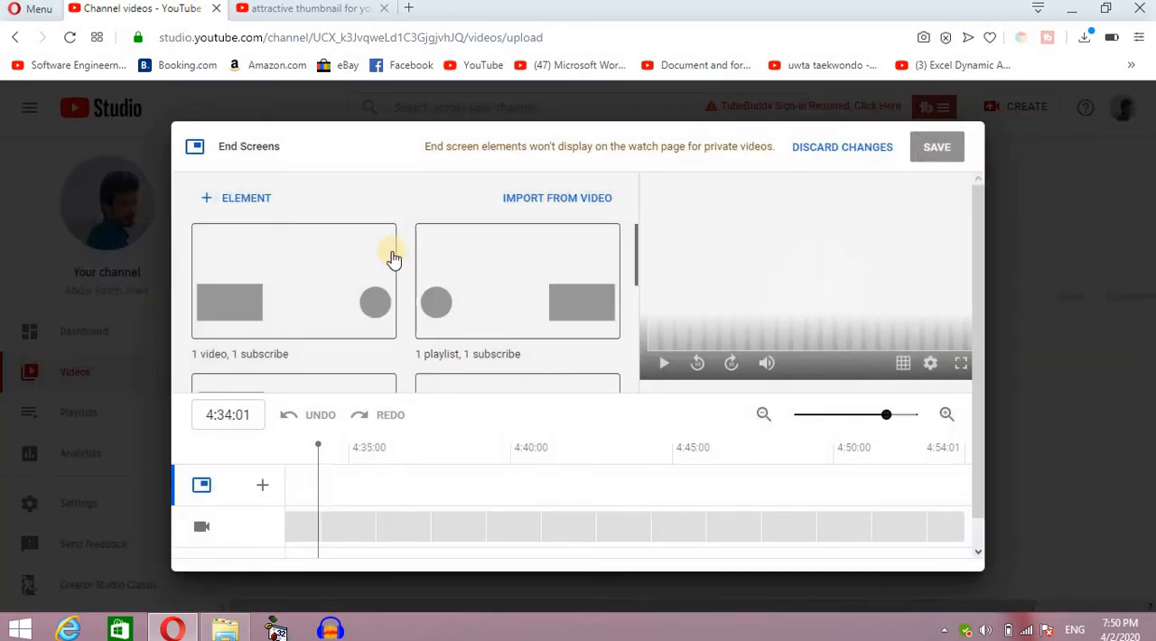
pyautogui.click(233, 197)
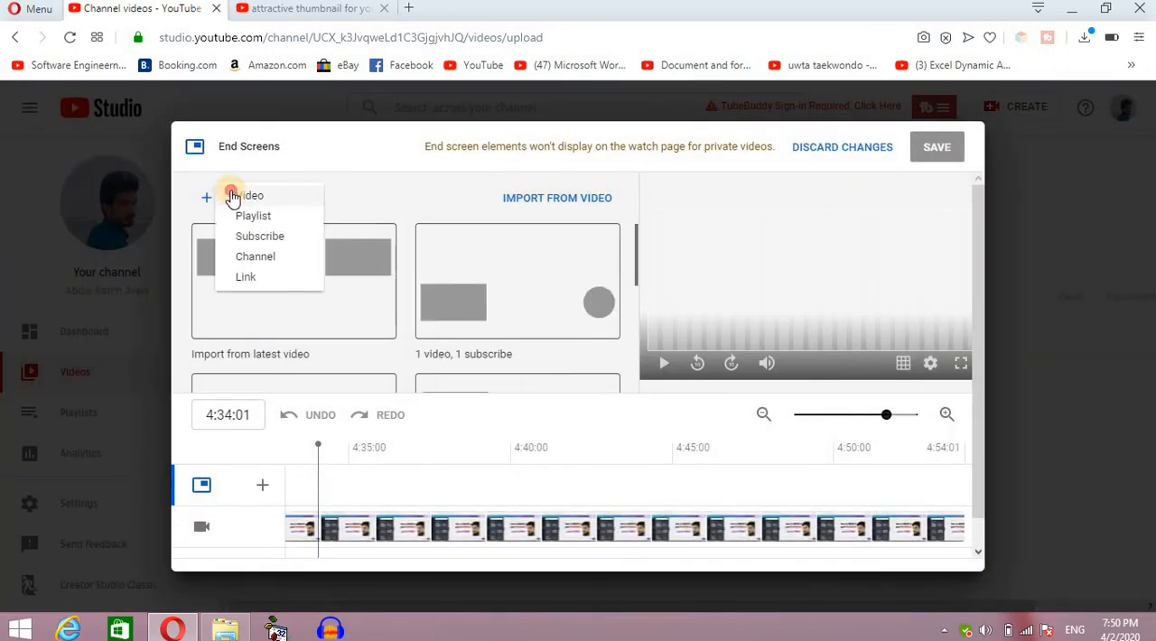
pyautogui.click(232, 197)
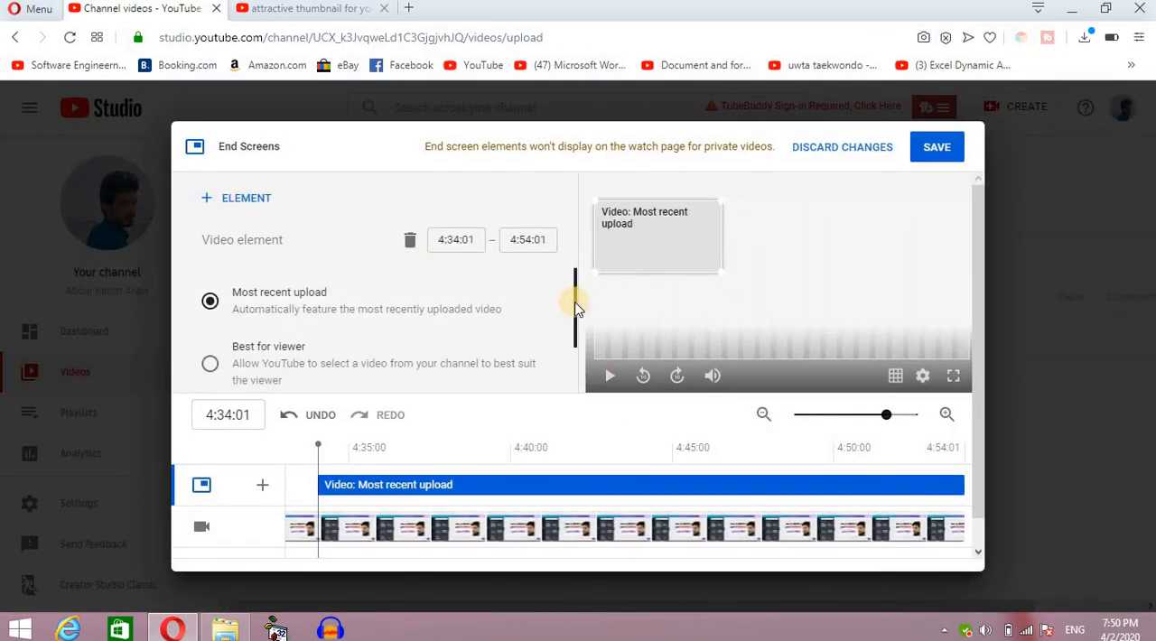
pyautogui.moveTo(576, 307); pyautogui.dragTo(573, 401)
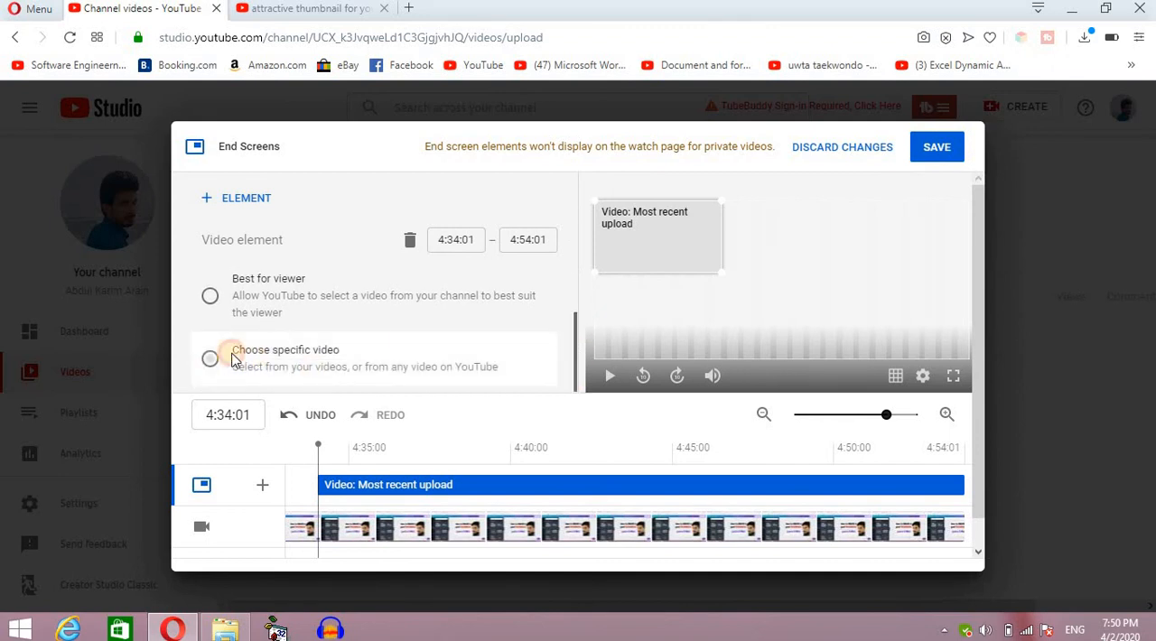
pyautogui.click(210, 358)
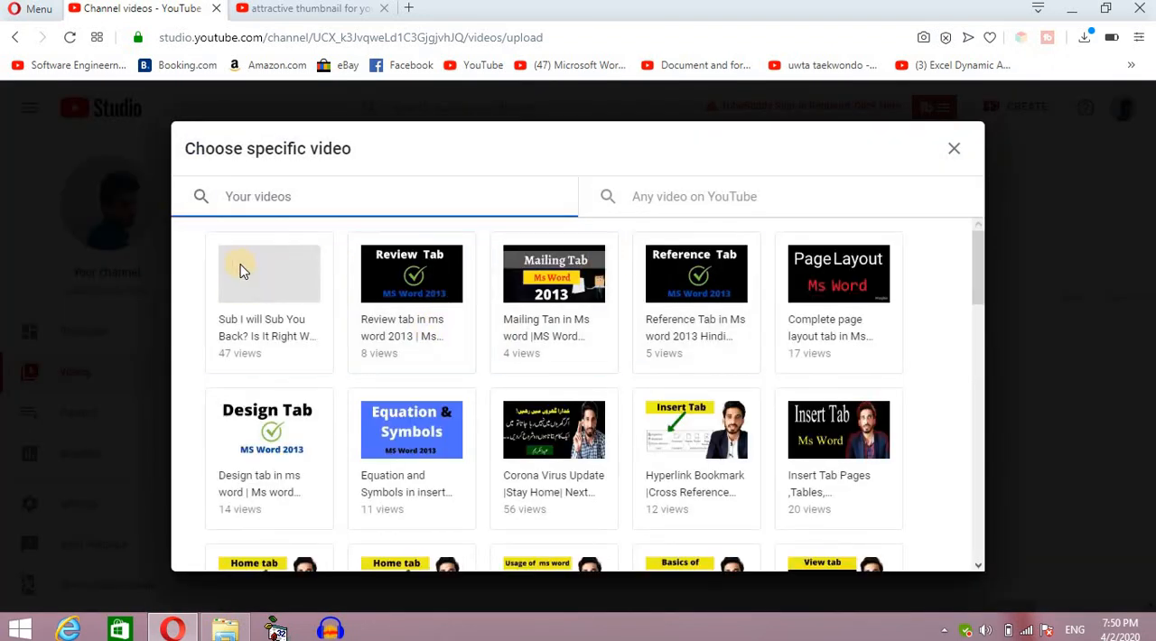
pyautogui.click(239, 273)
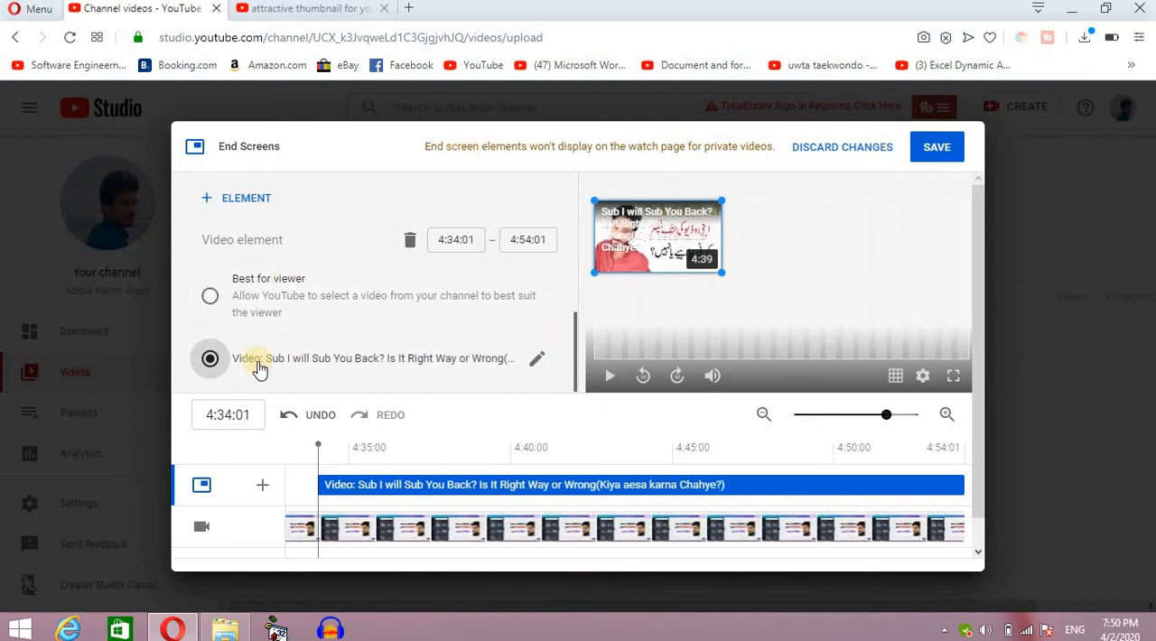
# Add a second end screen video element featuring the specific video "How to Verify YouTube channel in new Creator Studio".
pyautogui.click(242, 198)
pyautogui.click(250, 196)
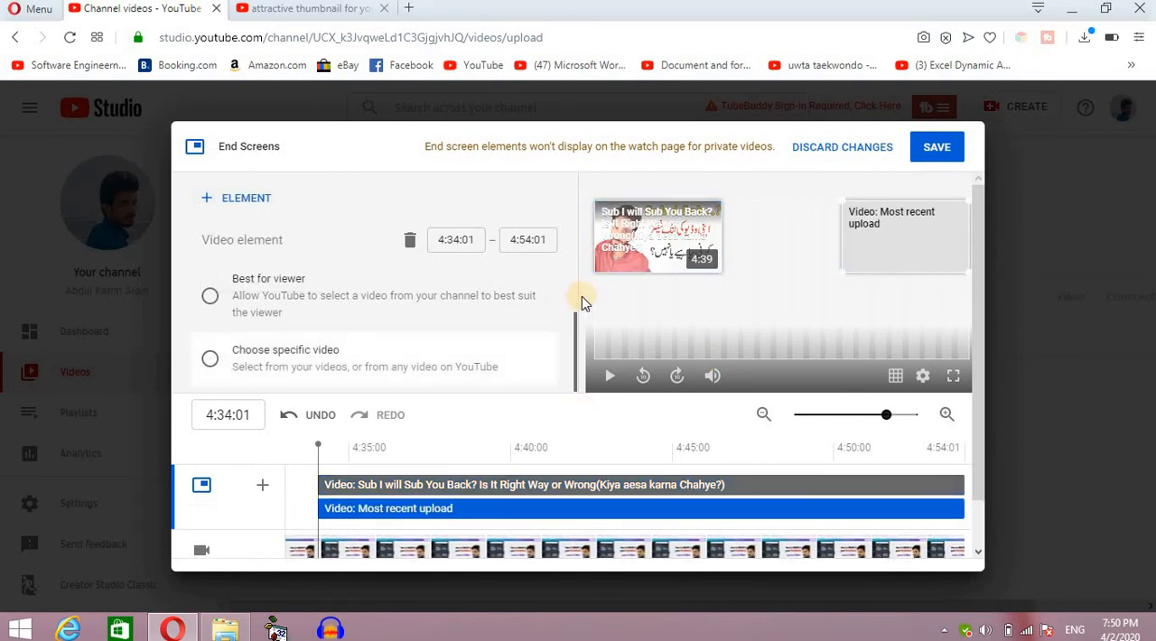
pyautogui.click(210, 358)
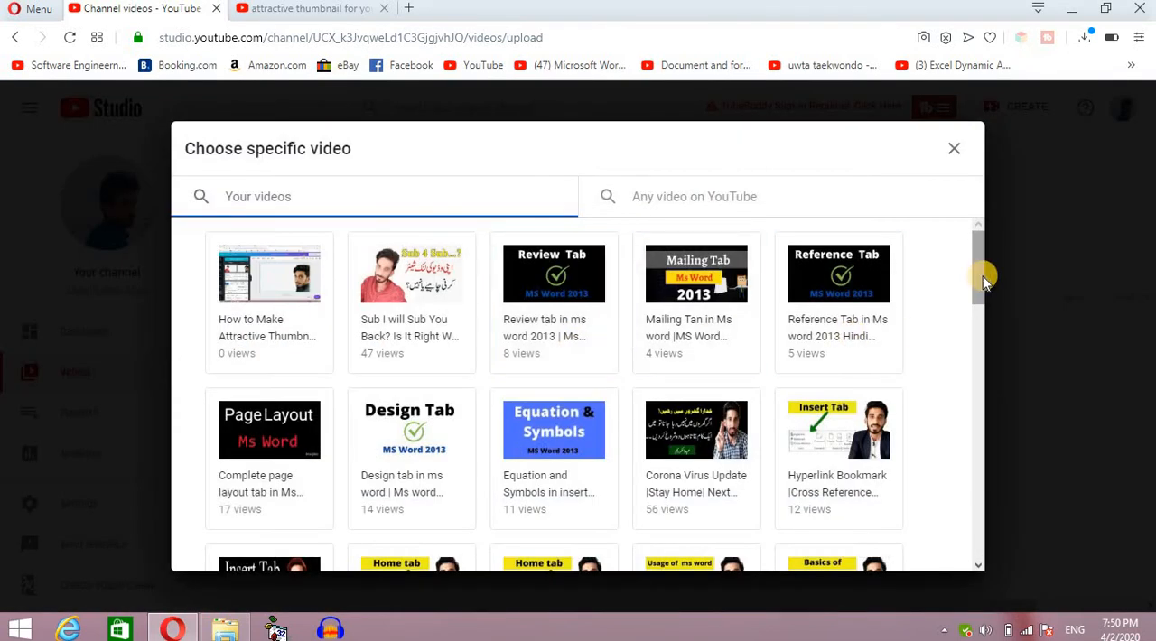
pyautogui.moveTo(979, 276); pyautogui.dragTo(965, 379)
pyautogui.scroll(-2, 964, 374)
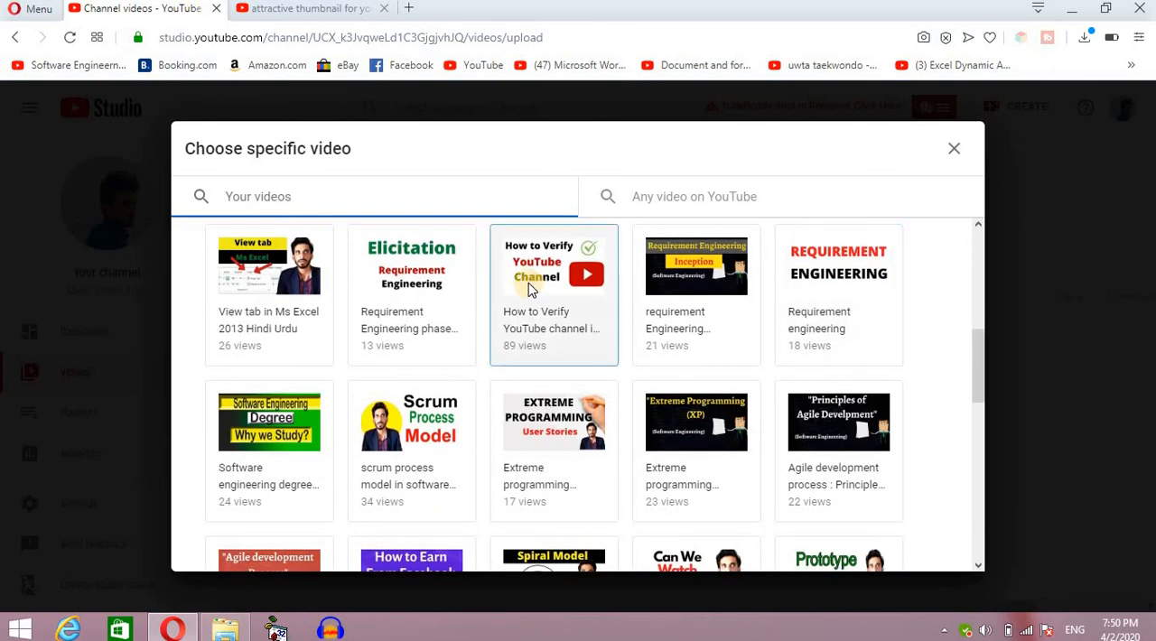
pyautogui.click(551, 266)
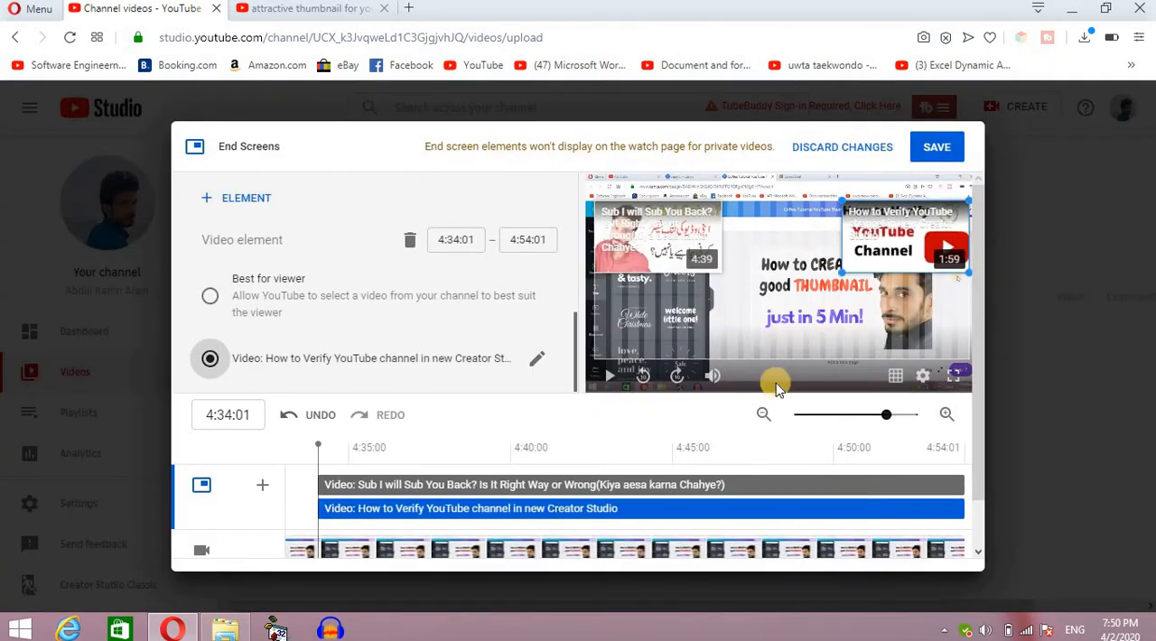
# Save the end screen and open the cards editor for the video.
pyautogui.click(941, 154)
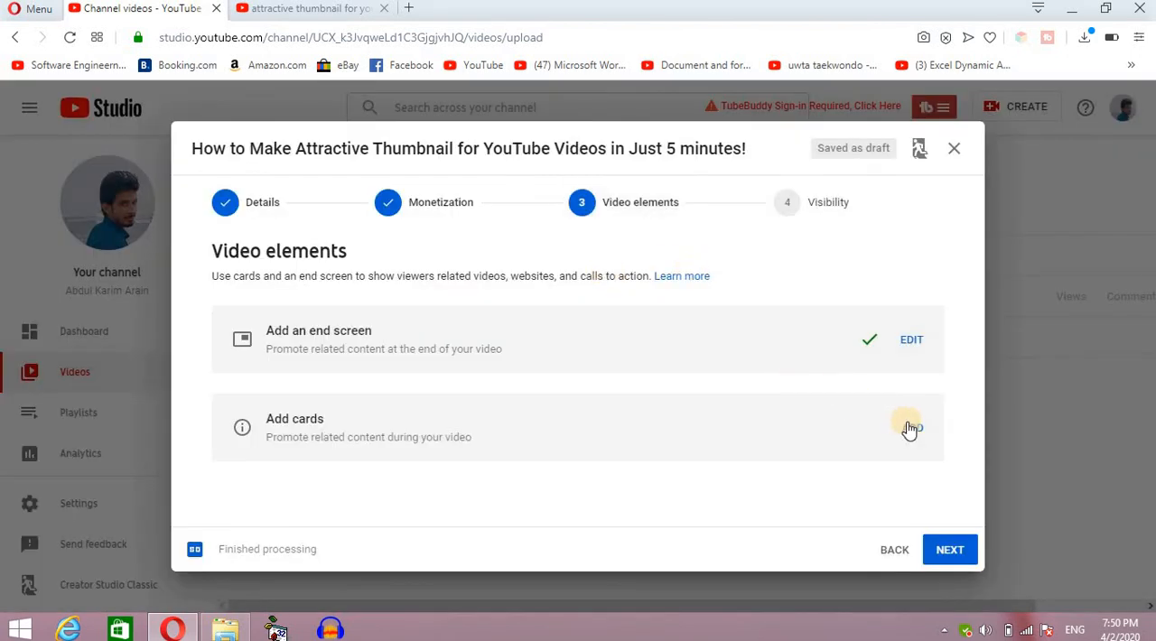
pyautogui.click(910, 428)
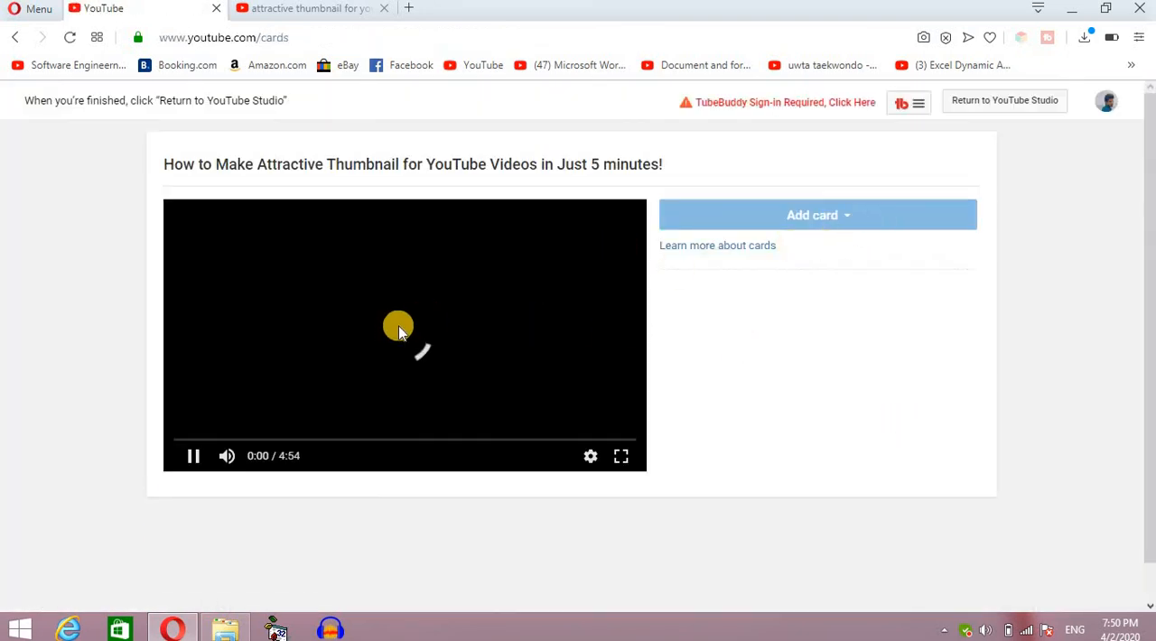
# Add a card promoting the uploaded video "Sub I will Sub You Back? Is It Right Way" and move it to 0:20.
pyautogui.click(849, 217)
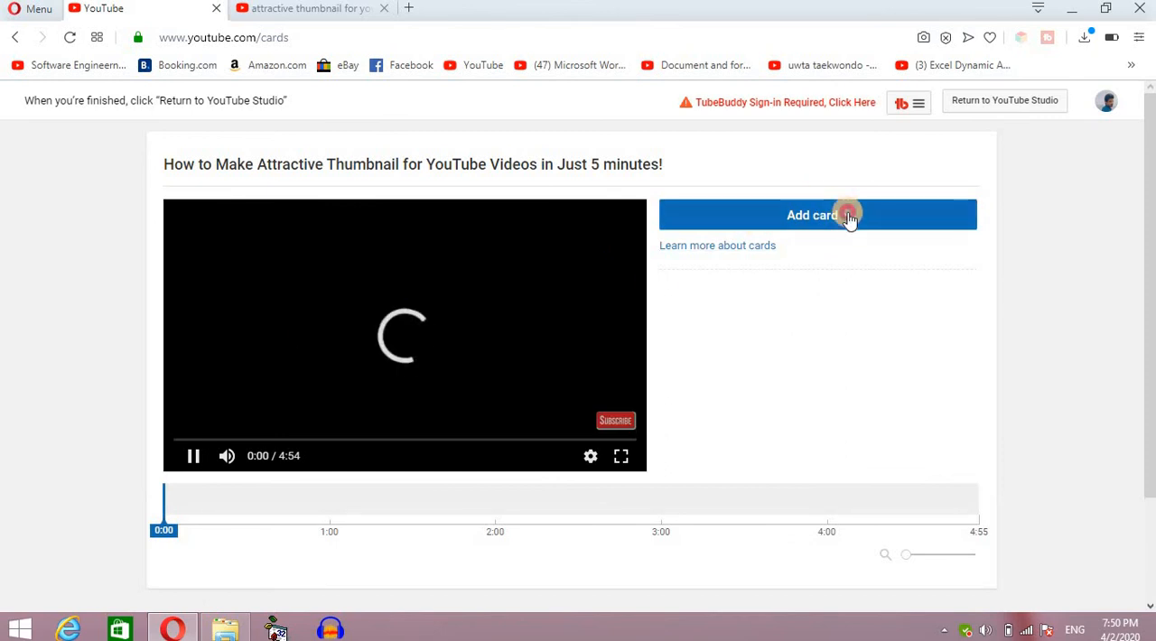
pyautogui.click(932, 271)
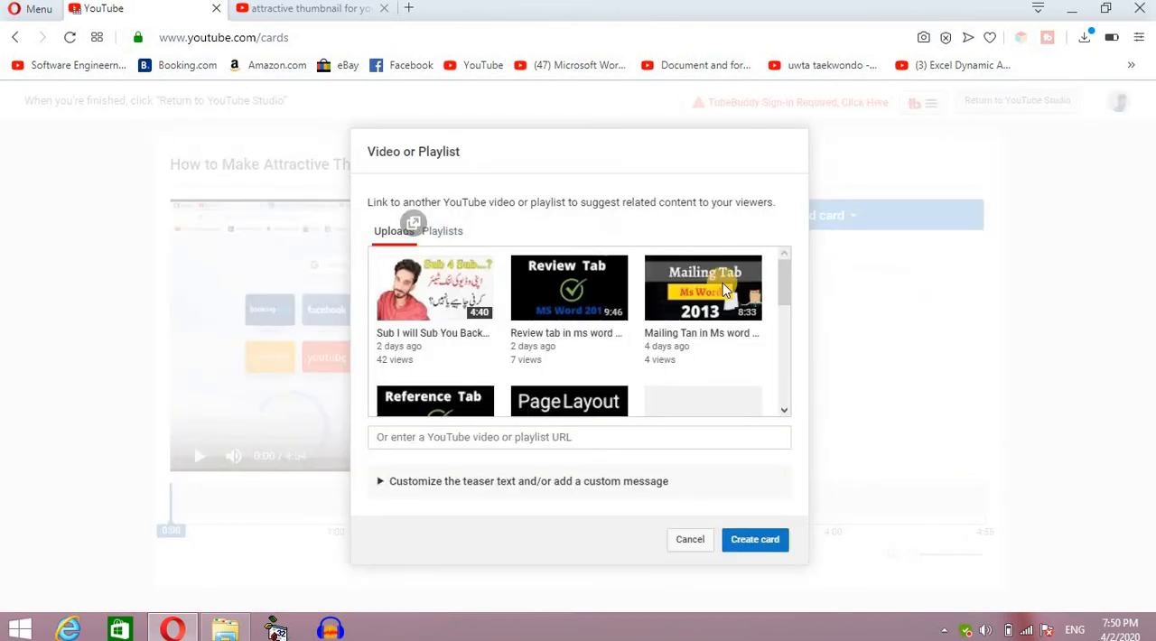
pyautogui.click(422, 273)
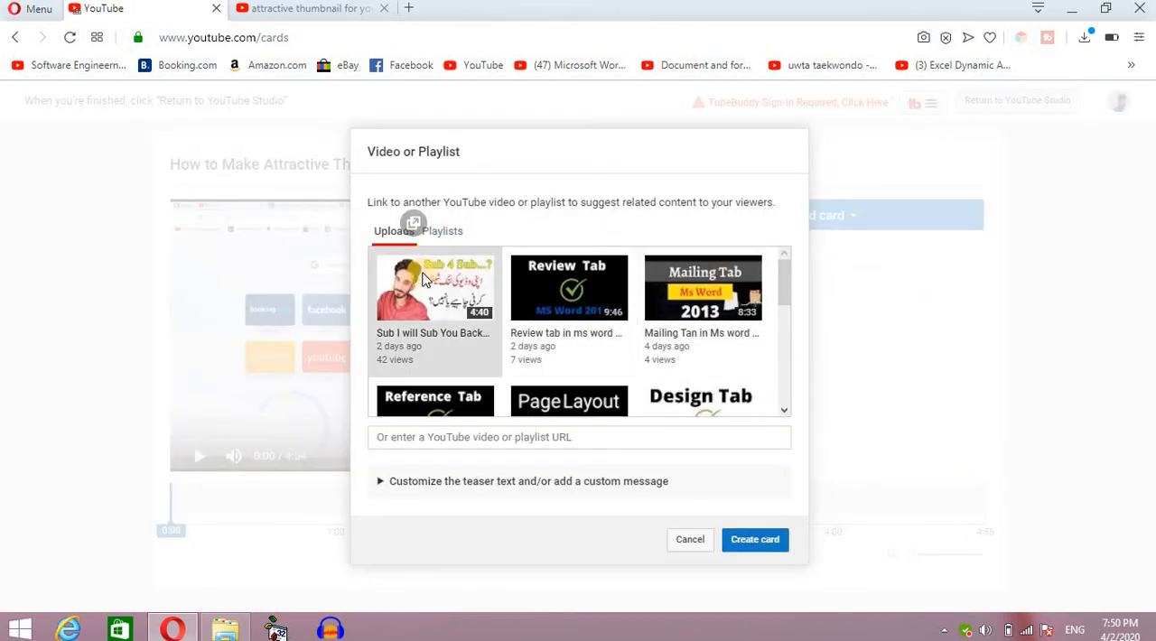
pyautogui.click(759, 542)
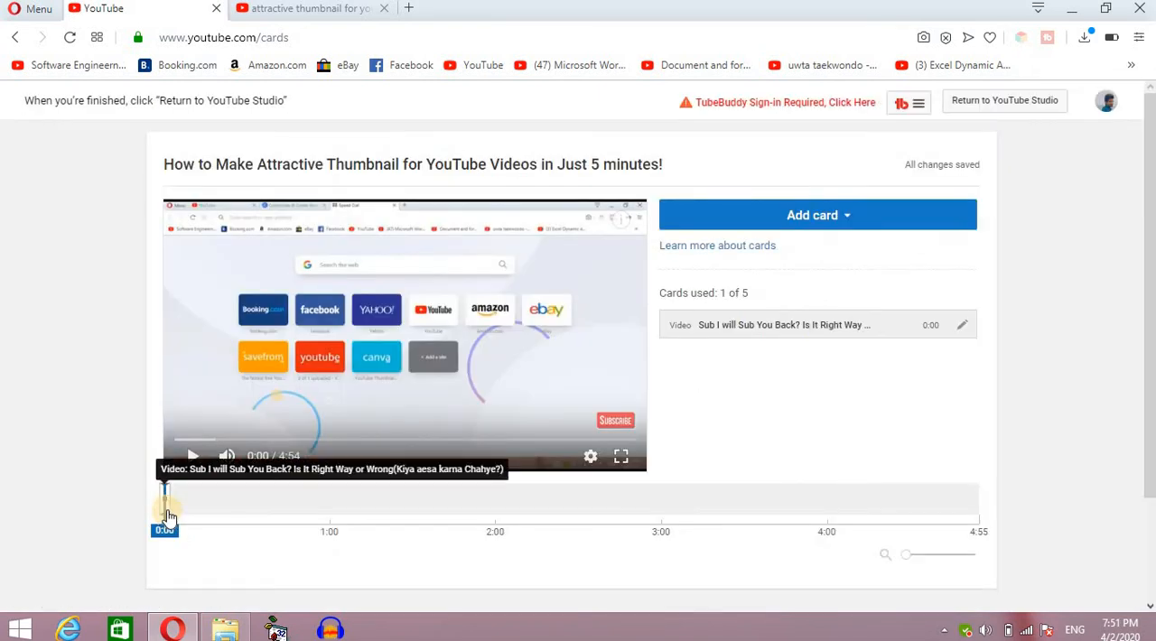
pyautogui.moveTo(170, 520); pyautogui.dragTo(222, 521)
# Add a second video card at 1:45 promoting the uploaded video "Mailing Tan in Ms word".
pyautogui.click(456, 535)
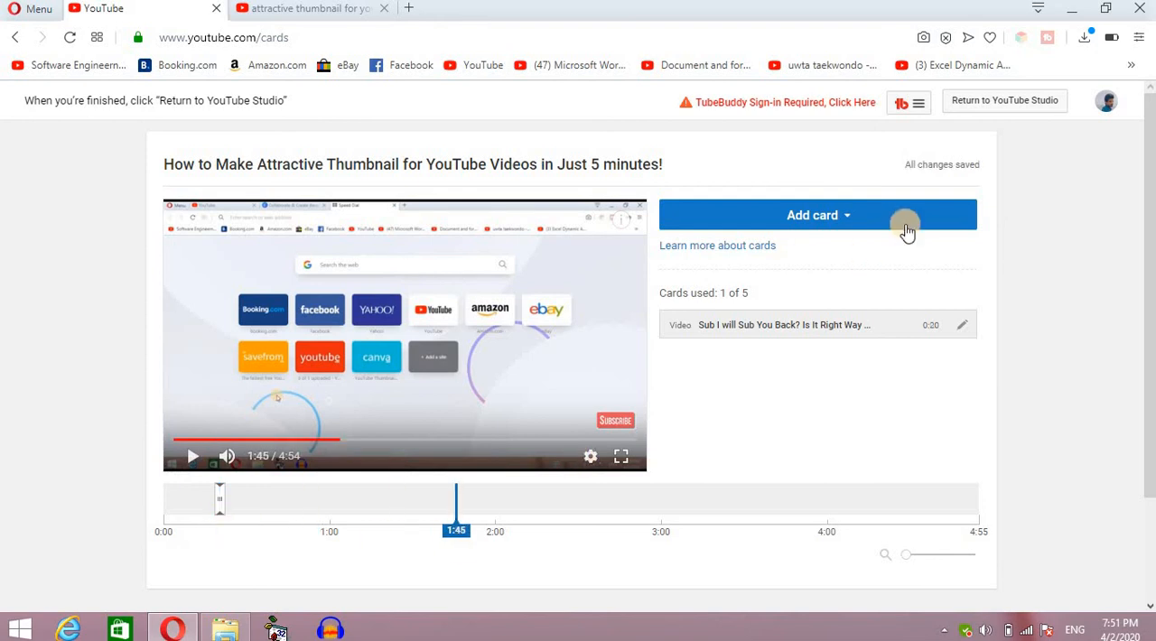
pyautogui.click(906, 223)
pyautogui.click(948, 267)
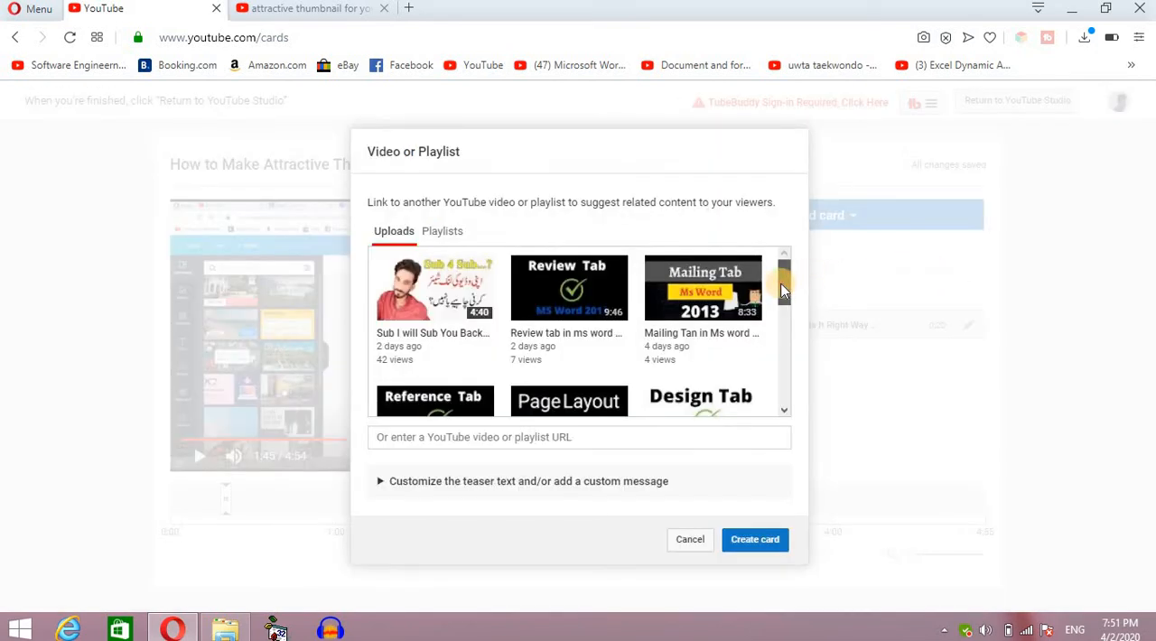
pyautogui.moveTo(786, 285); pyautogui.dragTo(786, 356)
pyautogui.click(589, 370)
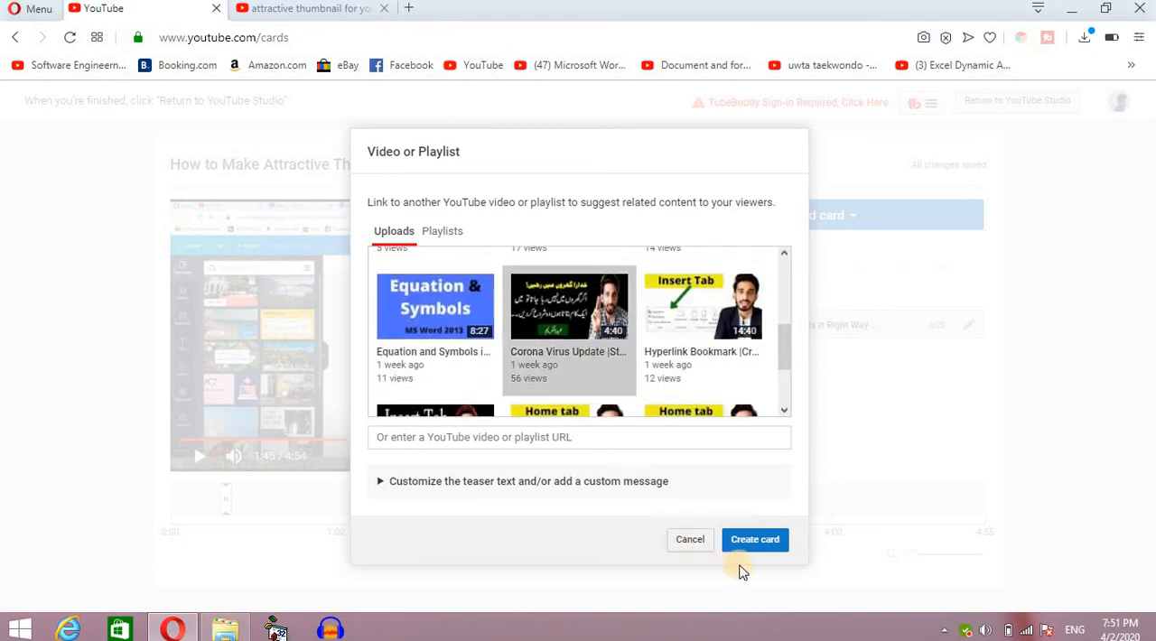
pyautogui.click(689, 373)
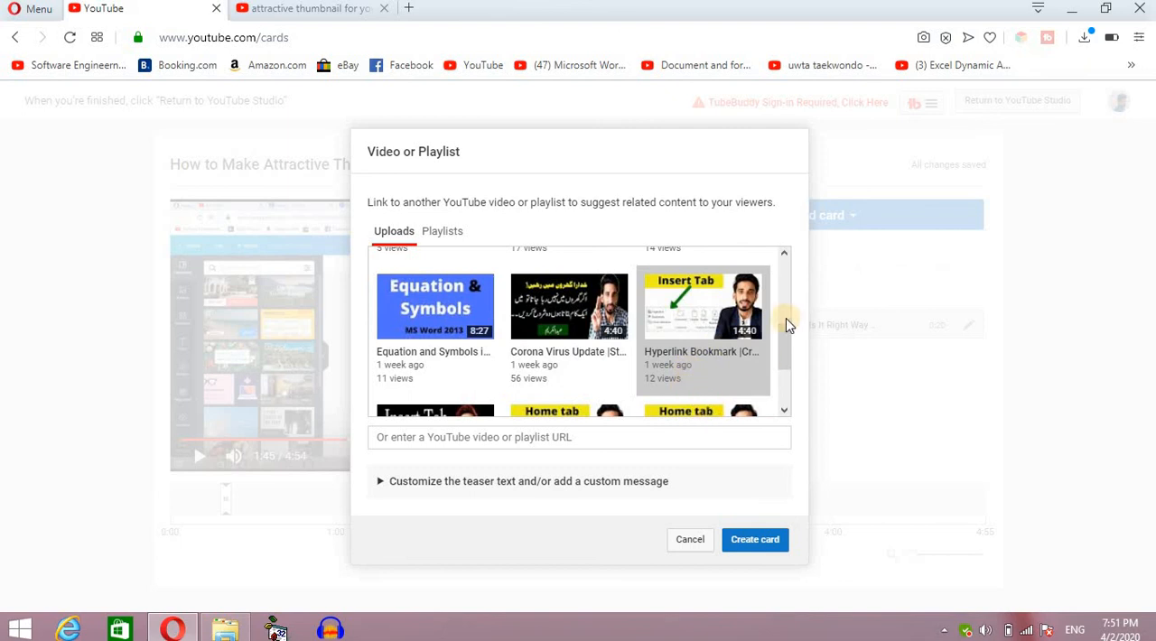
pyautogui.moveTo(786, 350); pyautogui.dragTo(779, 263)
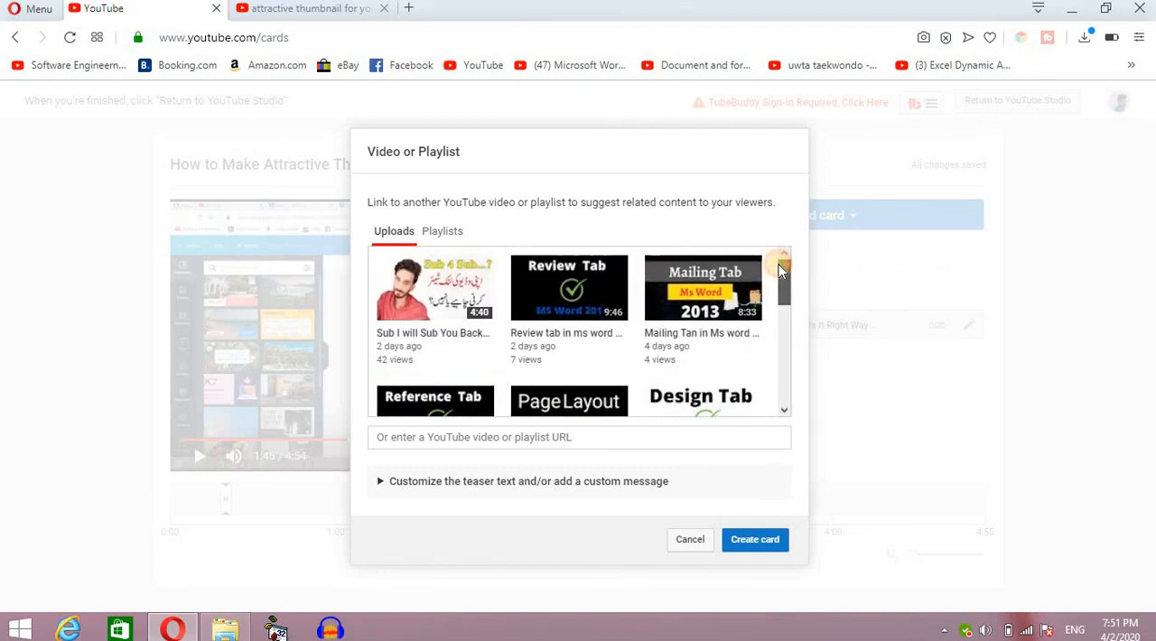
pyautogui.click(466, 281)
pyautogui.click(561, 300)
pyautogui.click(684, 298)
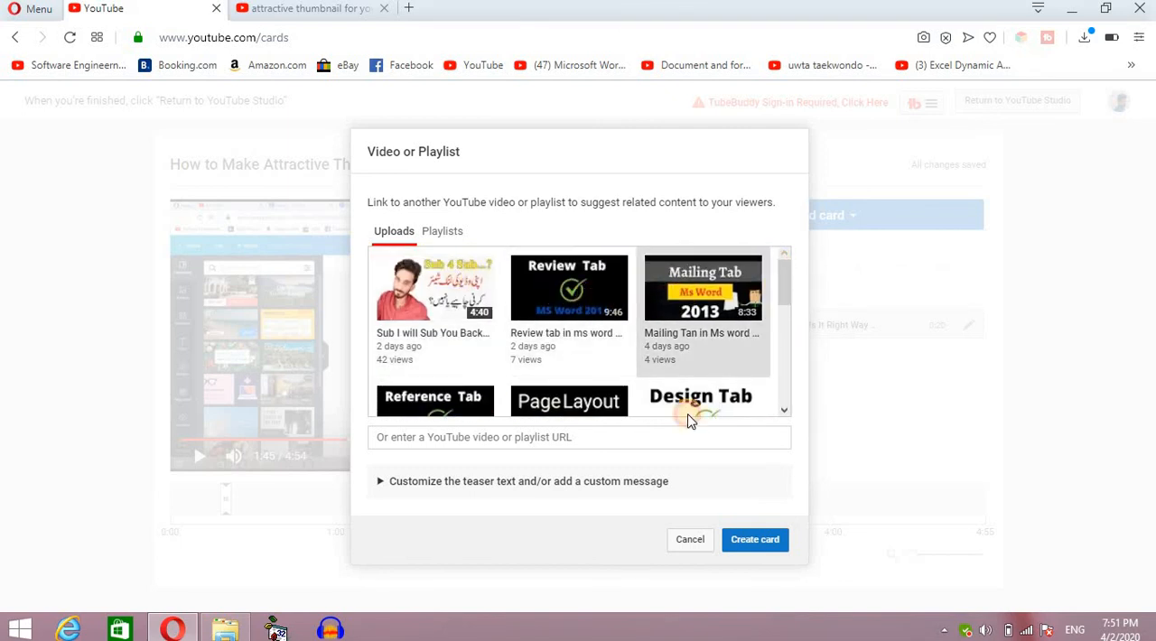
pyautogui.click(762, 551)
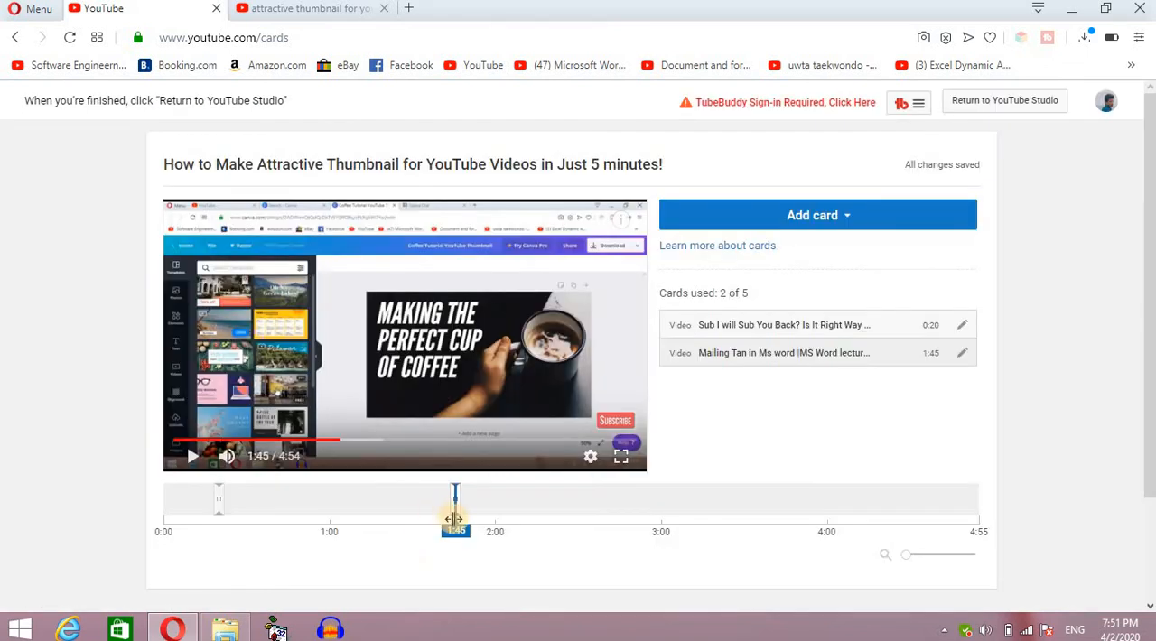
# Add a third video card at 3:07 promoting the uploaded video "Review tab in ms word 2013".
pyautogui.moveTo(457, 519); pyautogui.dragTo(684, 533)
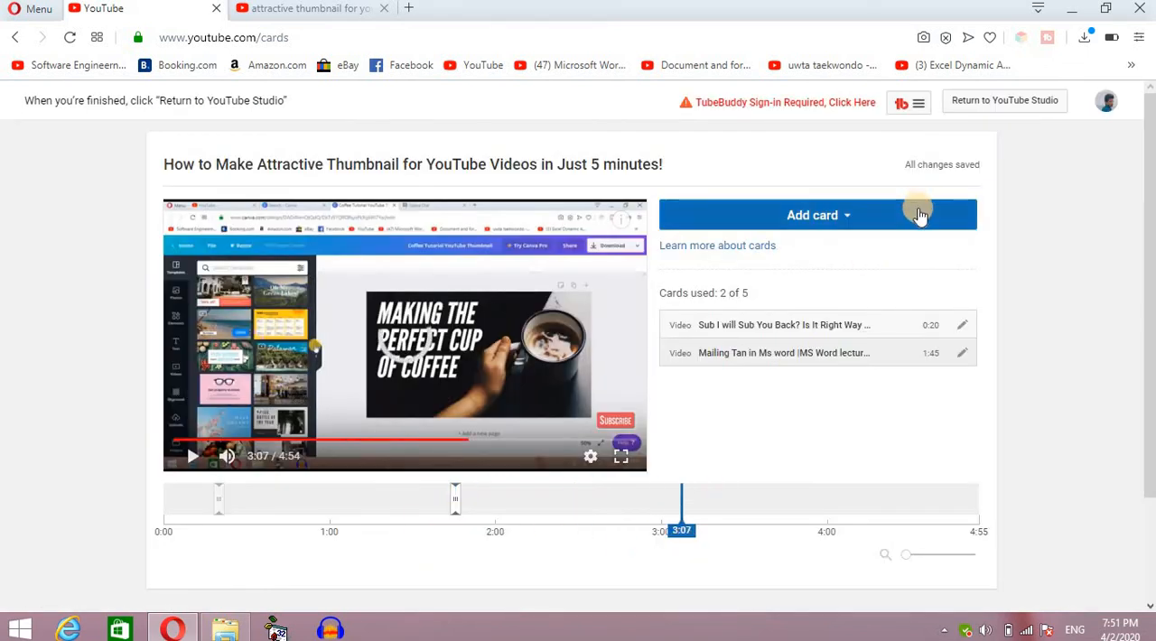
pyautogui.click(920, 215)
pyautogui.click(948, 275)
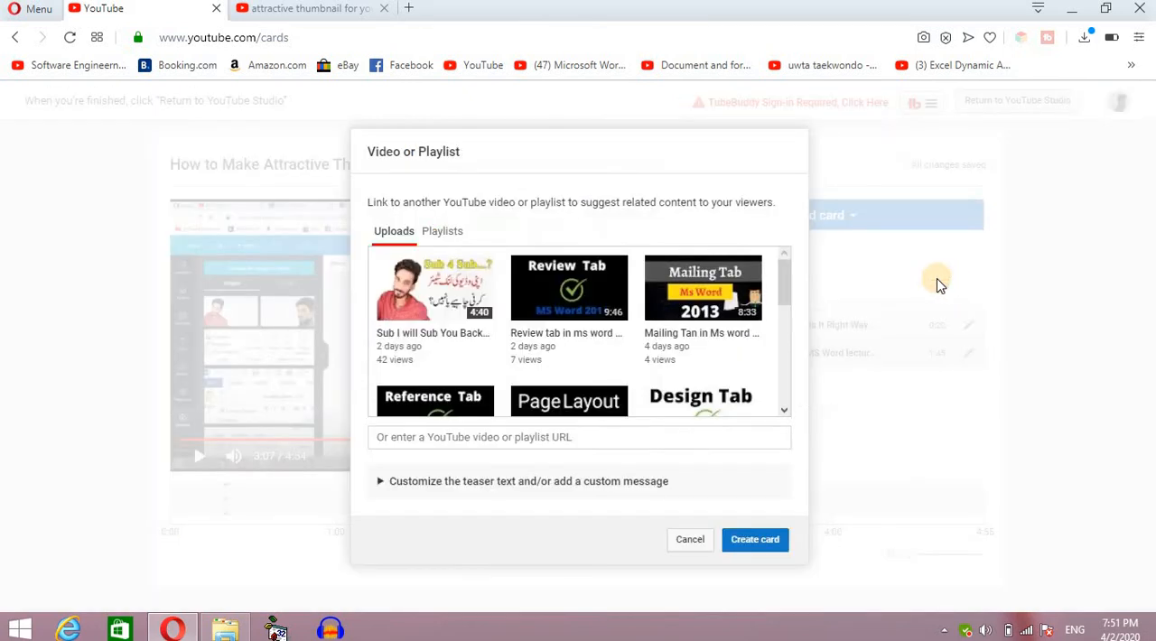
pyautogui.moveTo(787, 282); pyautogui.dragTo(787, 292)
pyautogui.click(602, 266)
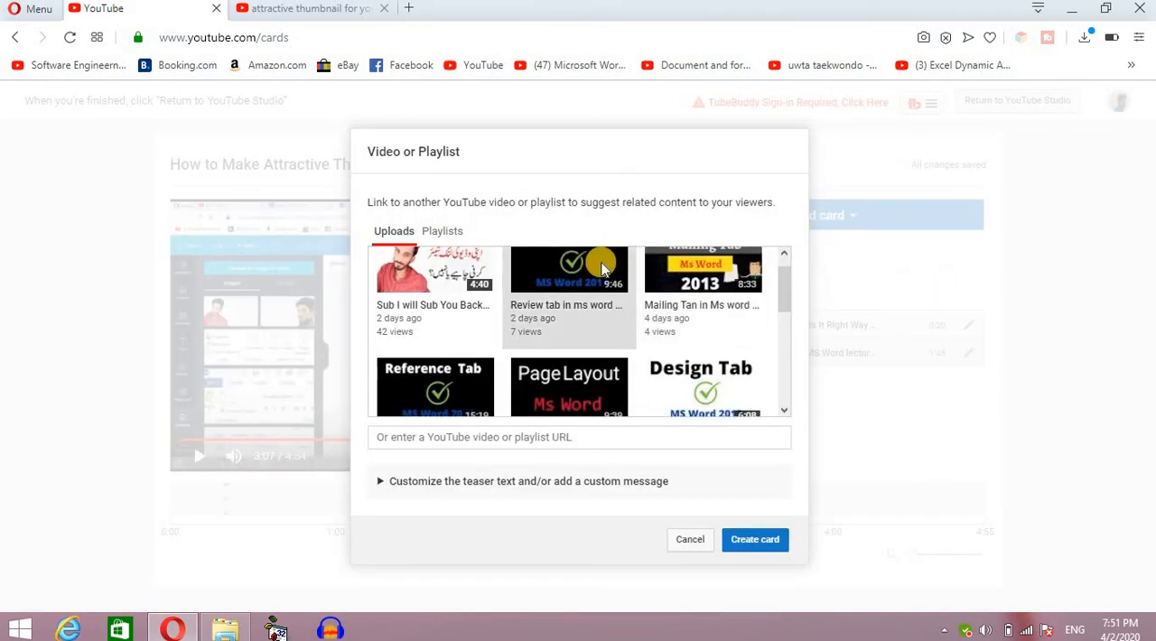
pyautogui.click(768, 540)
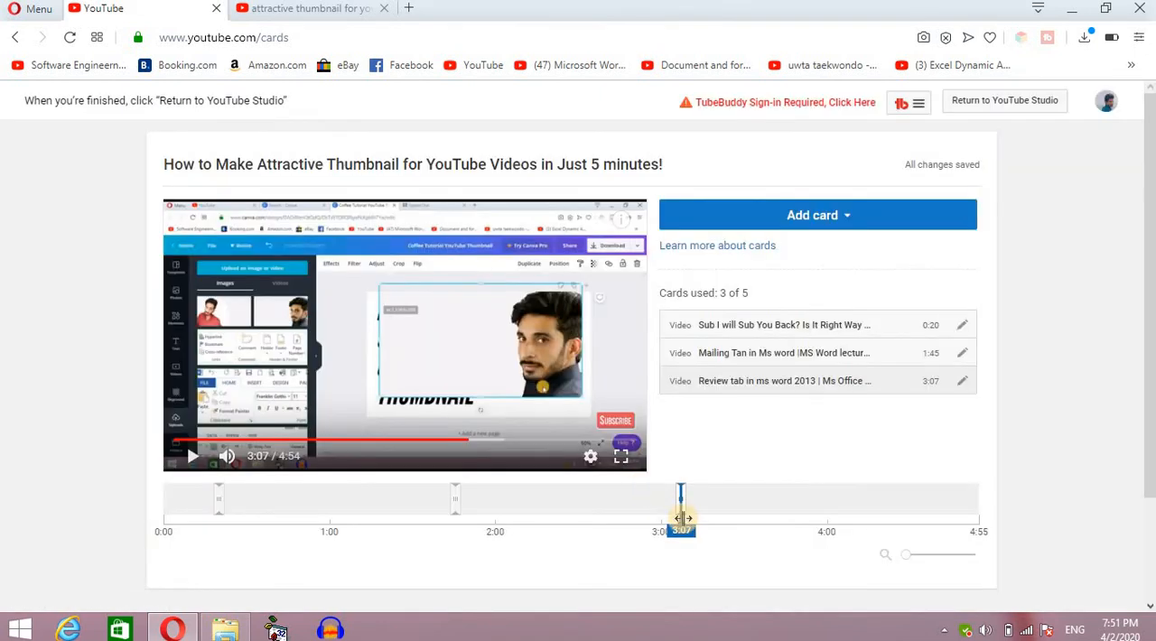
# Add a fourth video card at 4:17 promoting the upload "Equation and Symbols in insert Tab" and return to YouTube Studio.
pyautogui.click(874, 555)
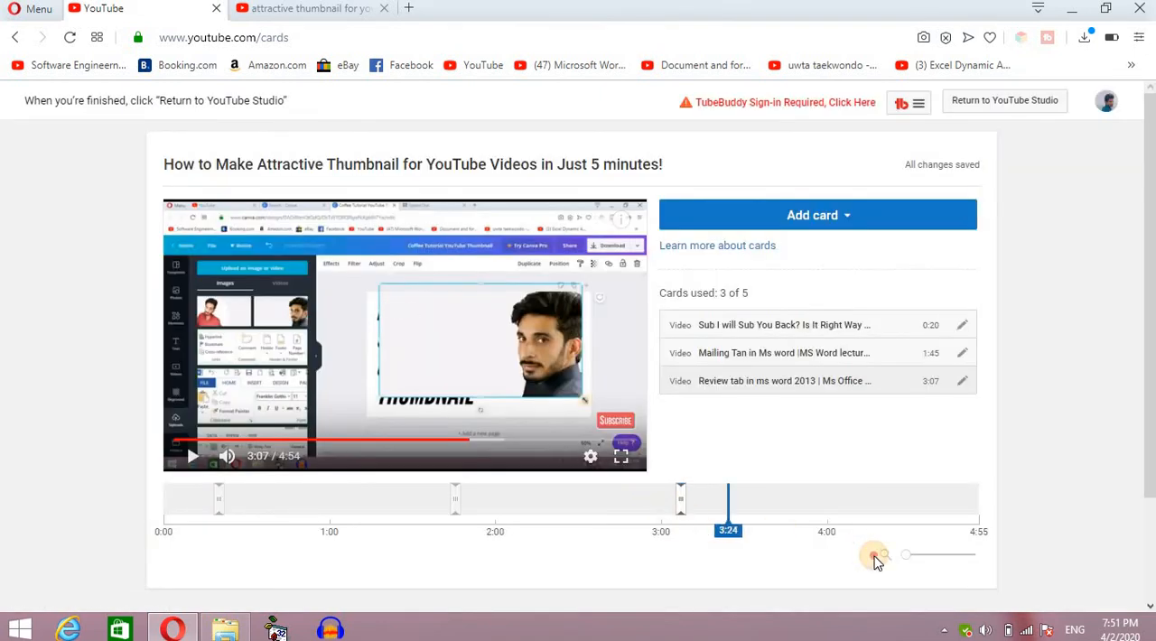
pyautogui.click(833, 219)
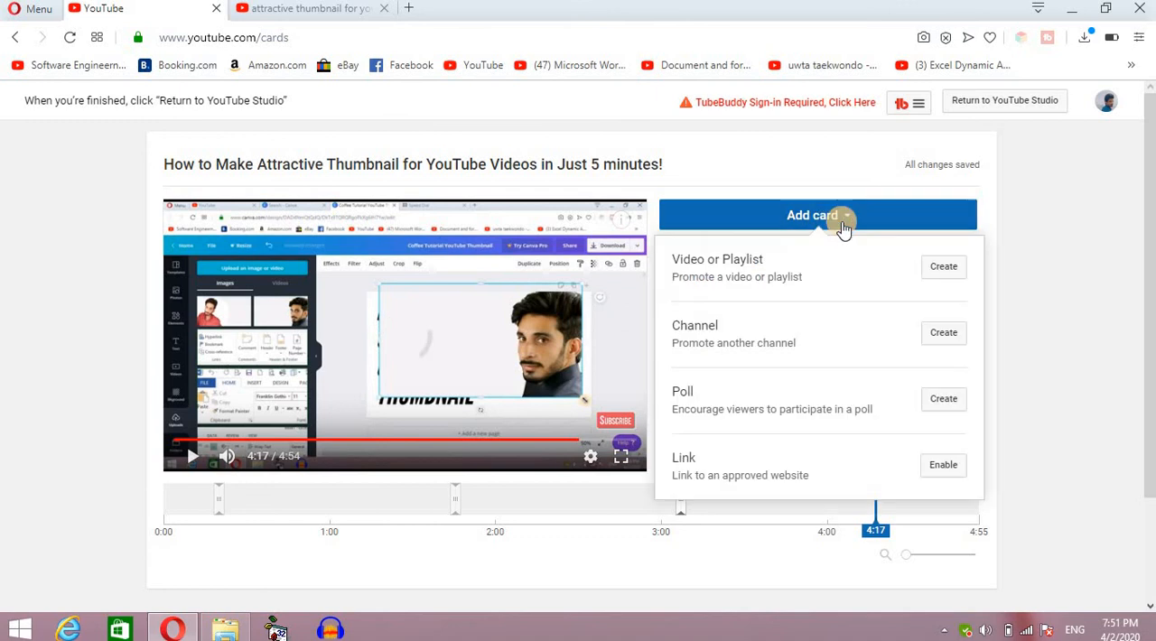
pyautogui.click(949, 276)
pyautogui.moveTo(787, 282); pyautogui.dragTo(777, 332)
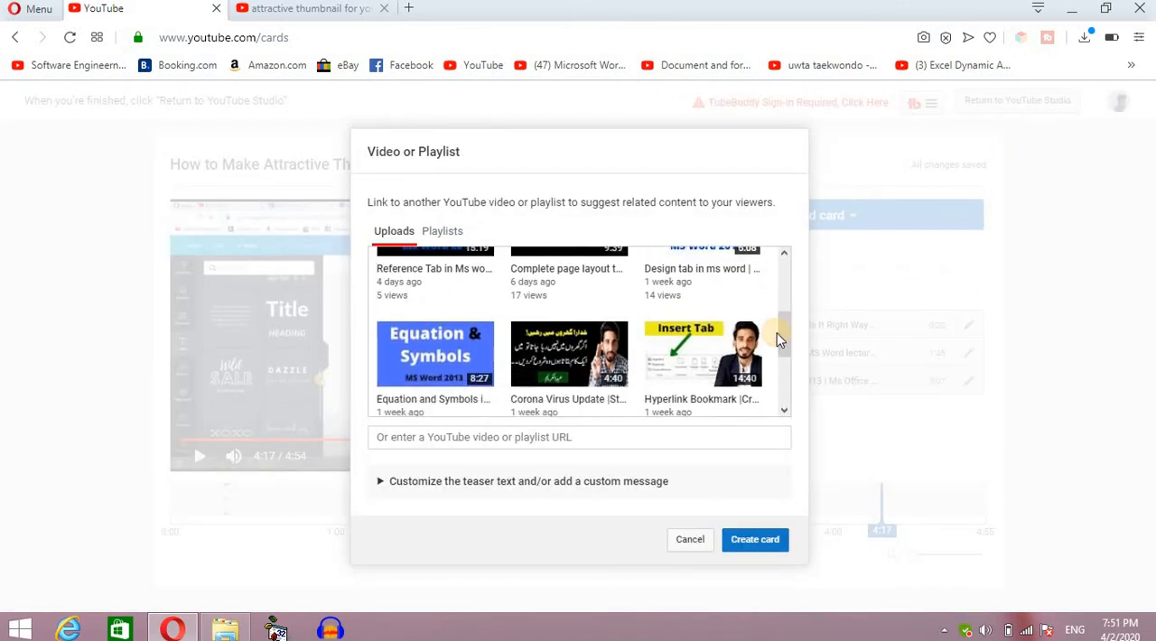
pyautogui.click(433, 354)
pyautogui.click(753, 542)
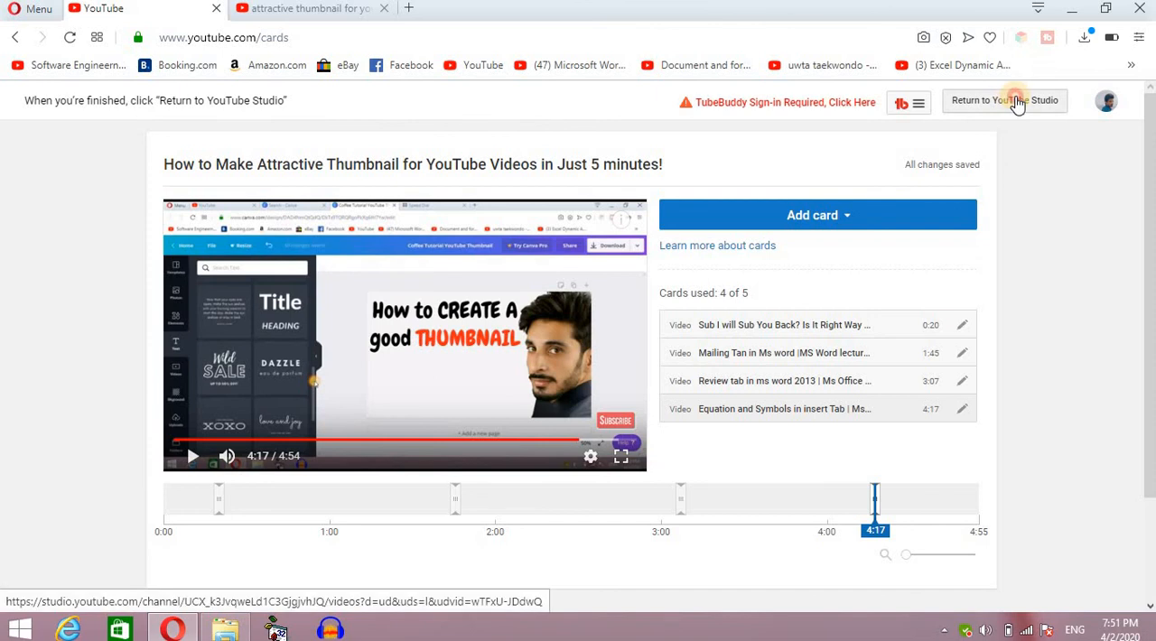
pyautogui.click(1018, 101)
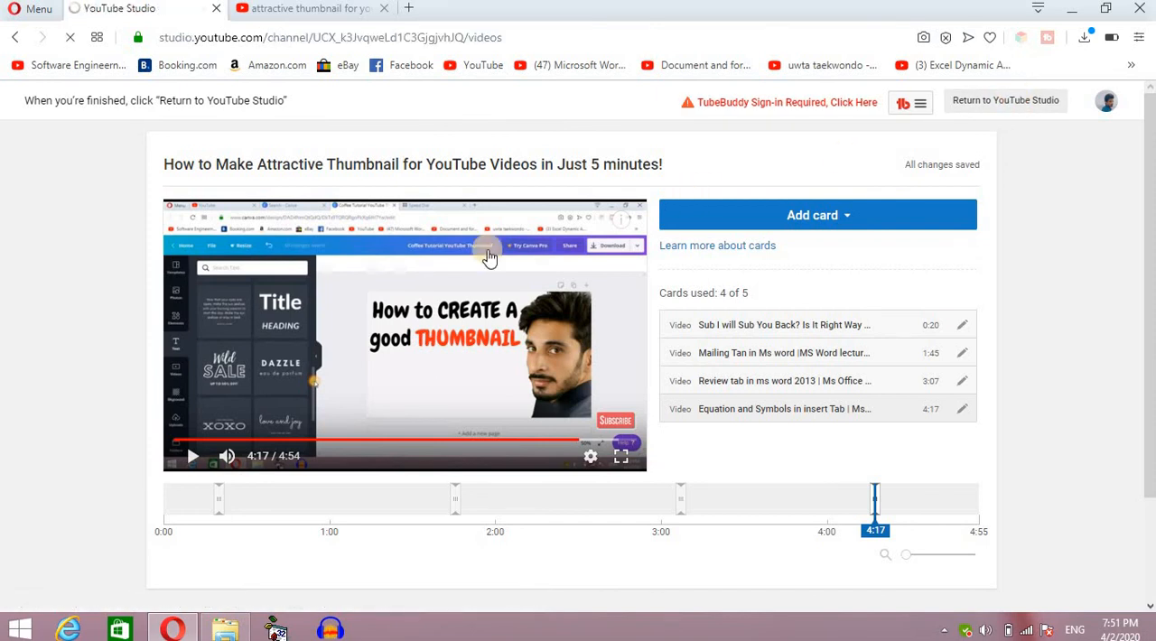